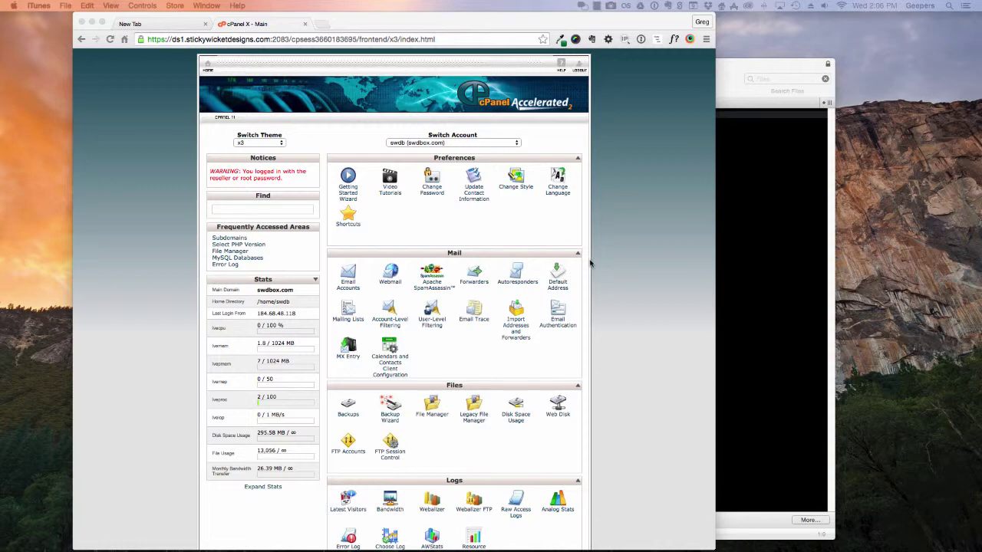
Open the cms2 folder inside public_html in the File Manager and bring up its file upload page.
scroll(567, 276, down, 1)
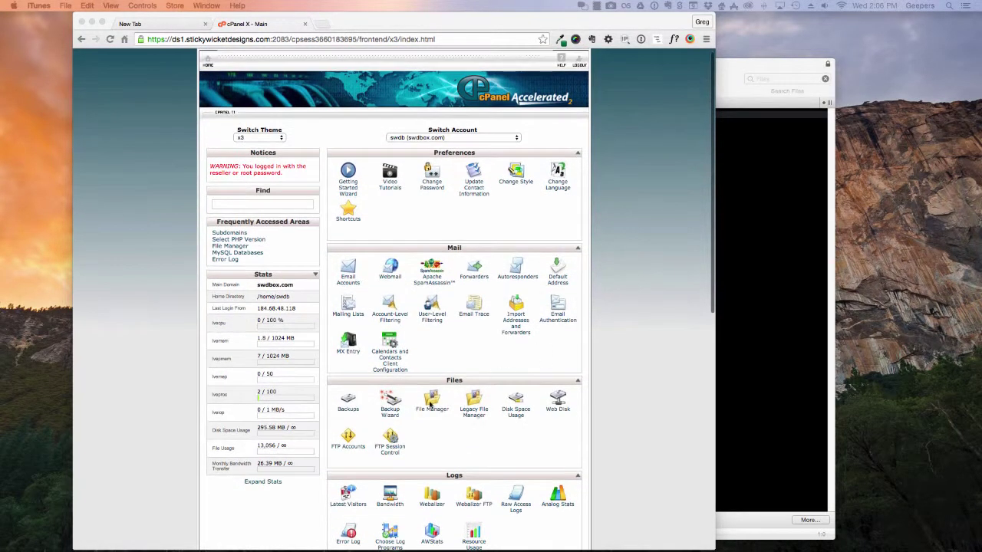
click(431, 402)
click(431, 403)
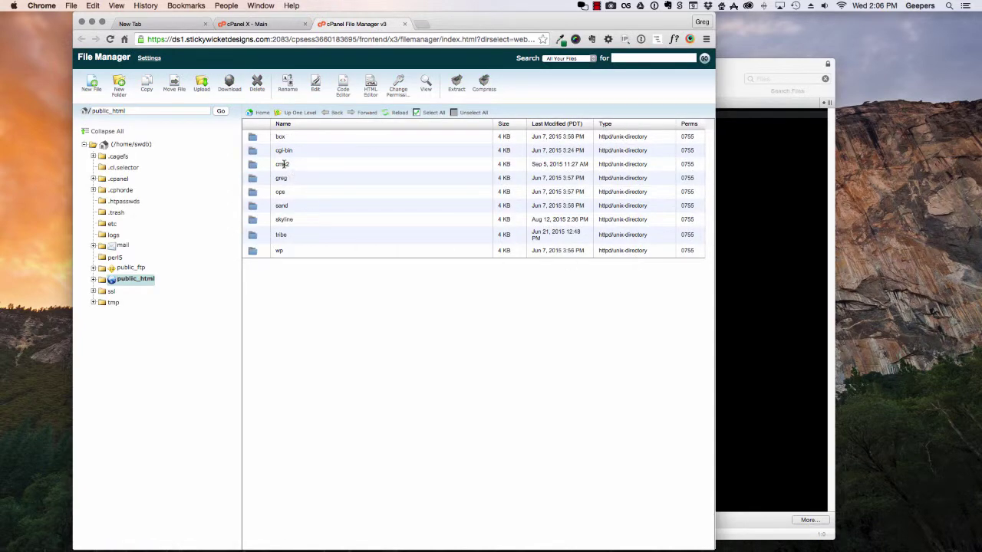
click(259, 168)
double_click(258, 168)
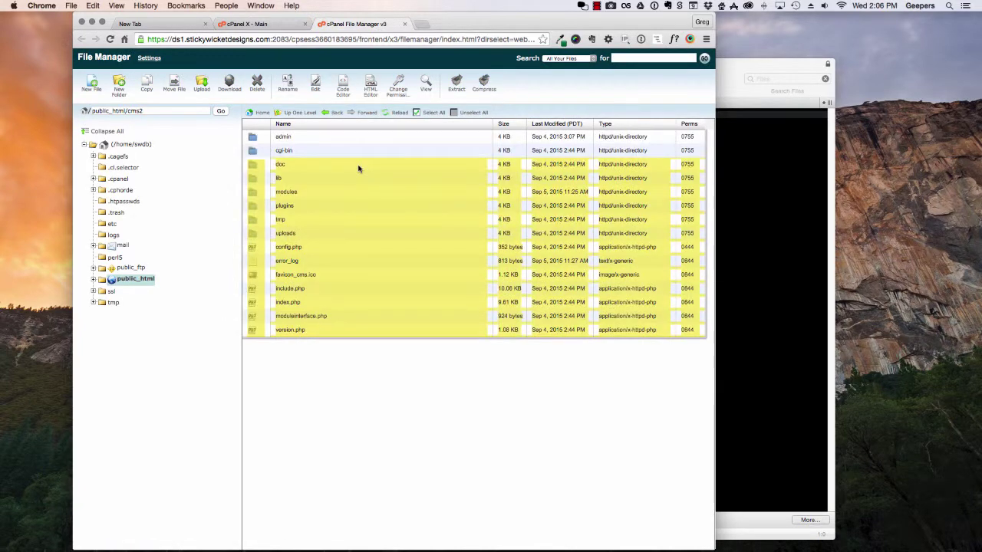
click(201, 83)
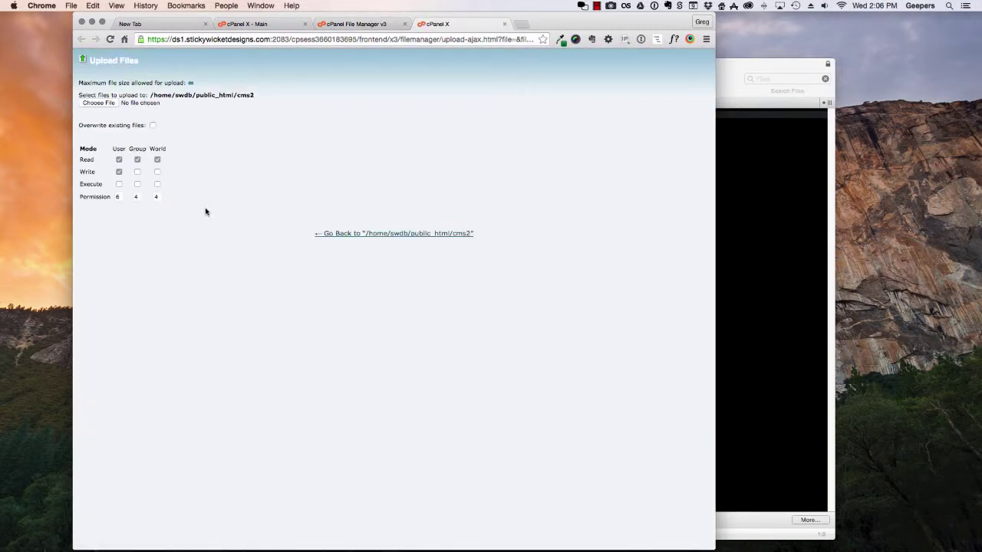
click(106, 103)
key(super+Tab)
key(super+Tab)
key(super+Tab)
key(super+Tab)
key(super+Tab)
key(super+Tab)
key(super+Tab)
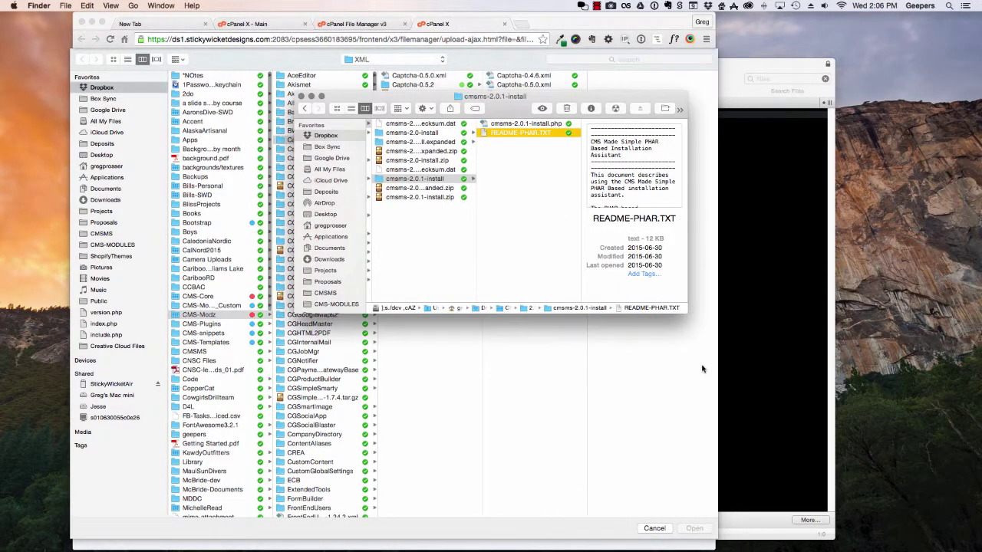
click(657, 529)
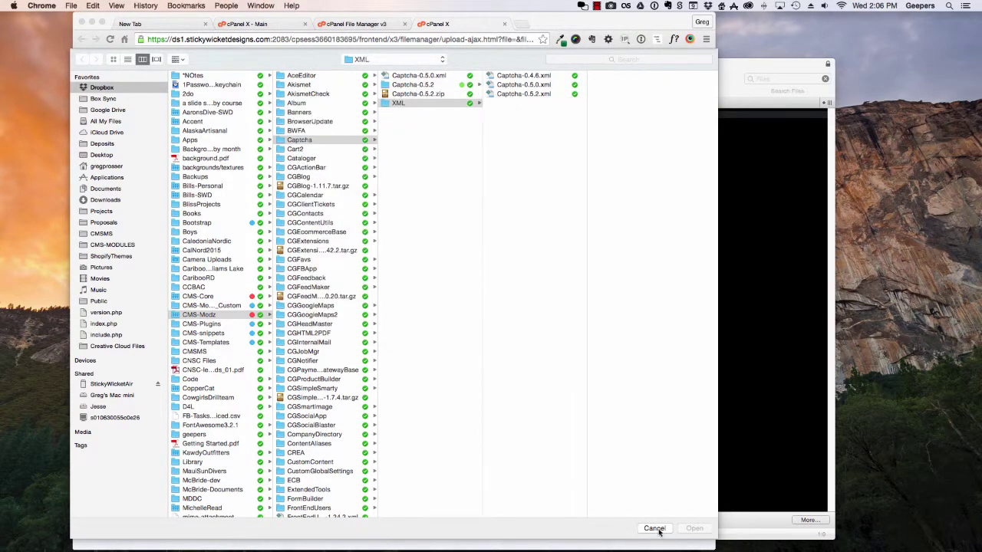
click(654, 529)
Upload cmsms-2.0.1-install.zip from the 2.0 folder in Finder to cms2, and return to the cms2 folder listing.
key(super+Tab)
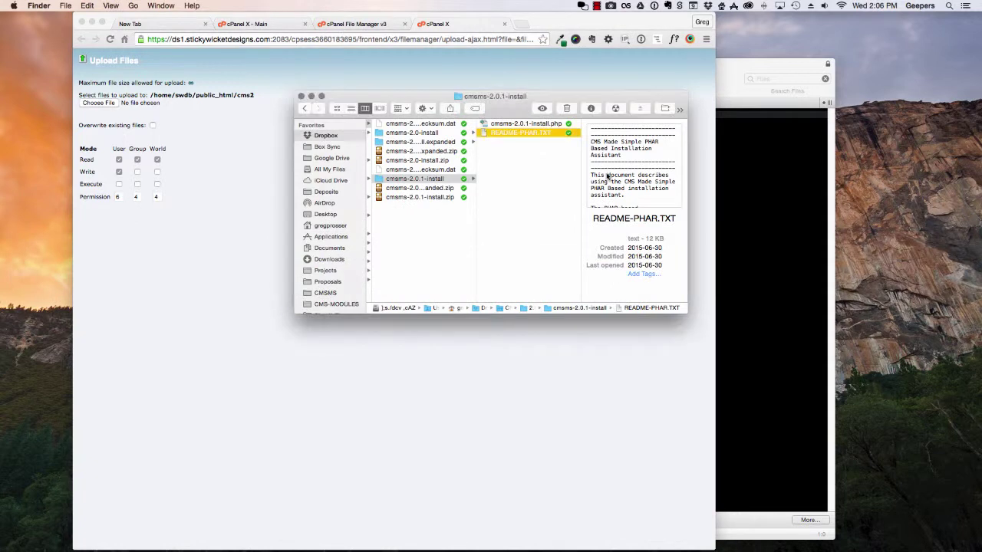
click(400, 198)
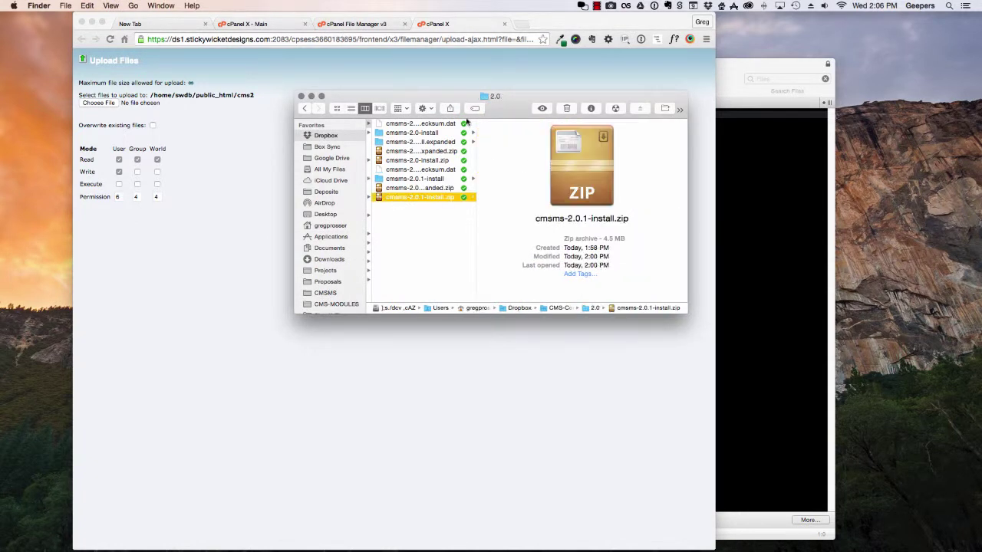
drag(512, 111, 540, 306)
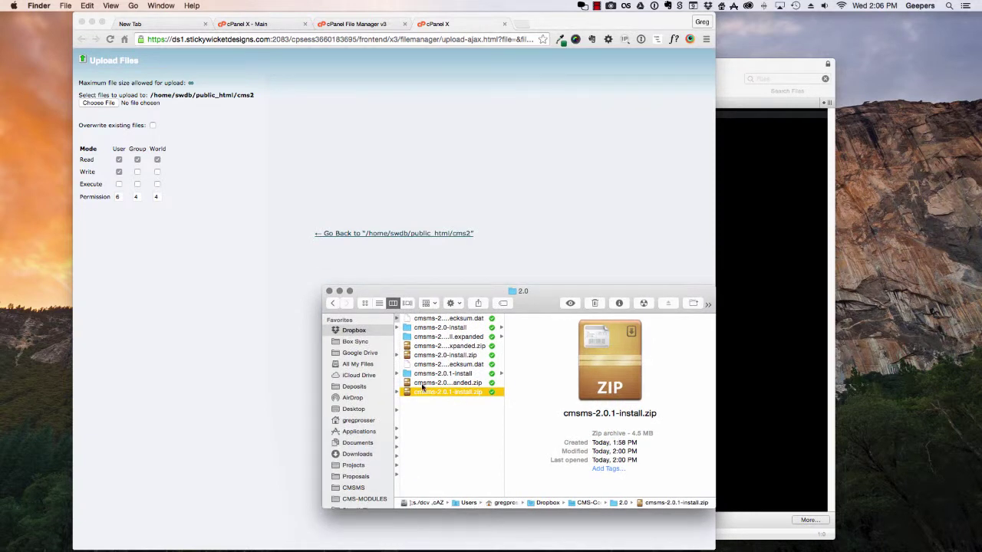
drag(422, 387, 399, 212)
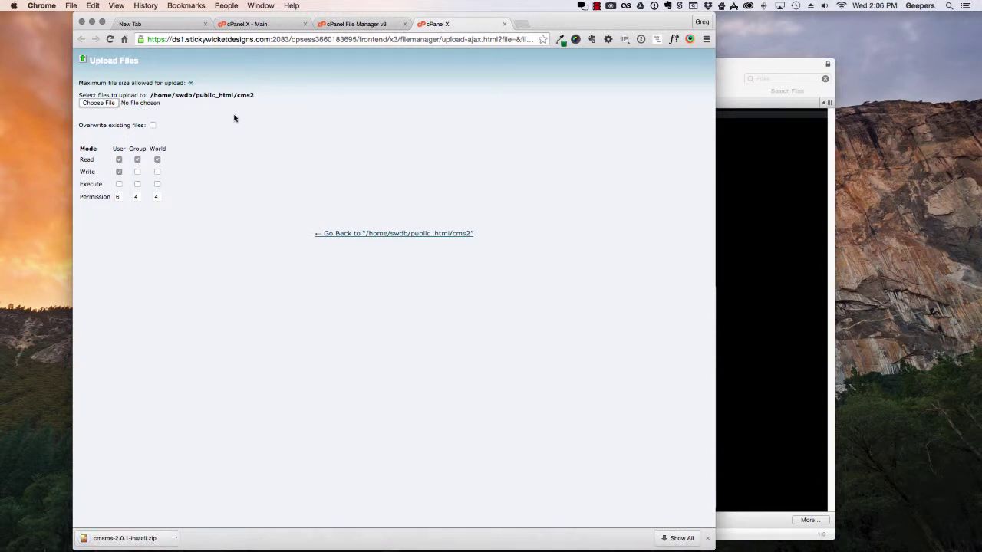
key(super+Tab)
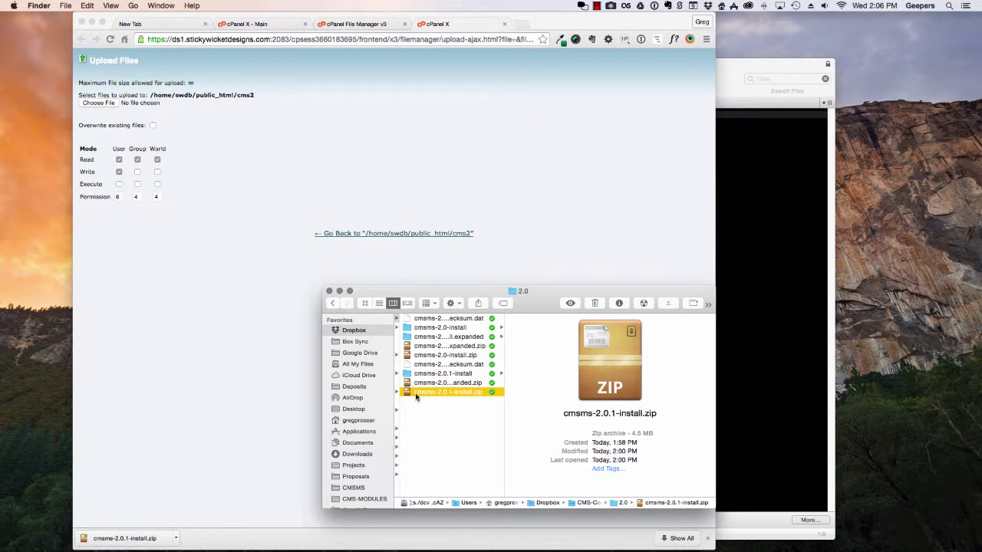
drag(420, 395, 107, 103)
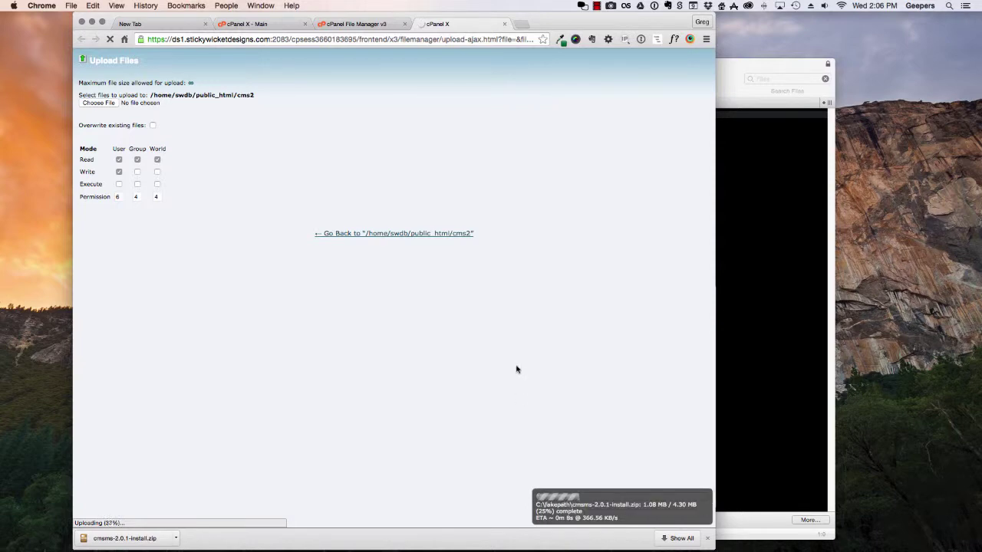
click(383, 234)
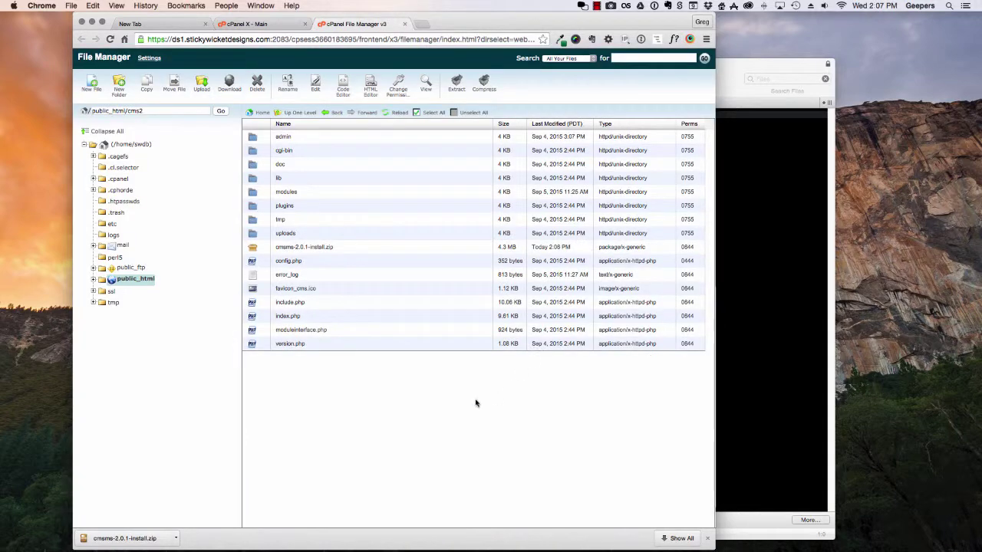
Extract cmsms-2.0.1-install.zip into /public_html/cms2 and dismiss the extraction results.
click(361, 250)
click(457, 84)
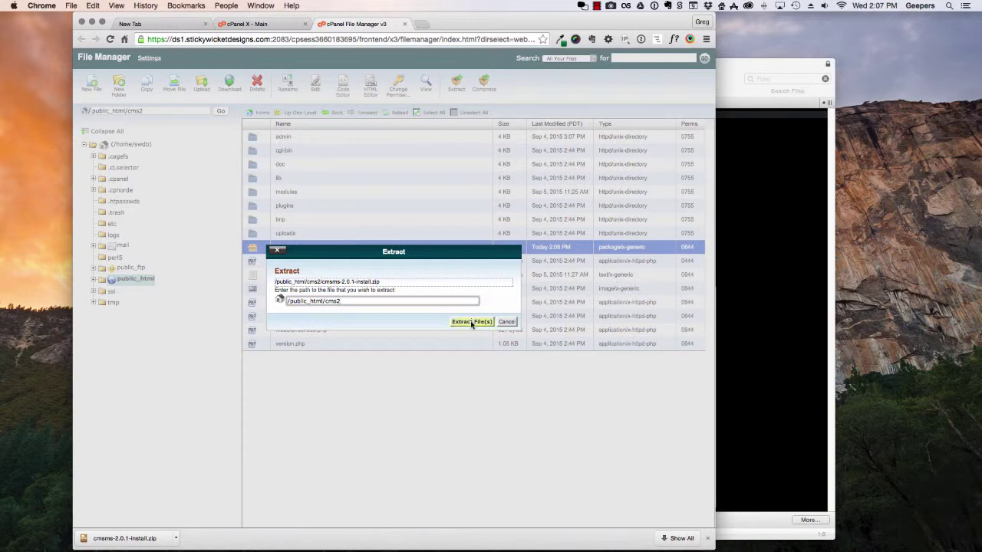
click(471, 321)
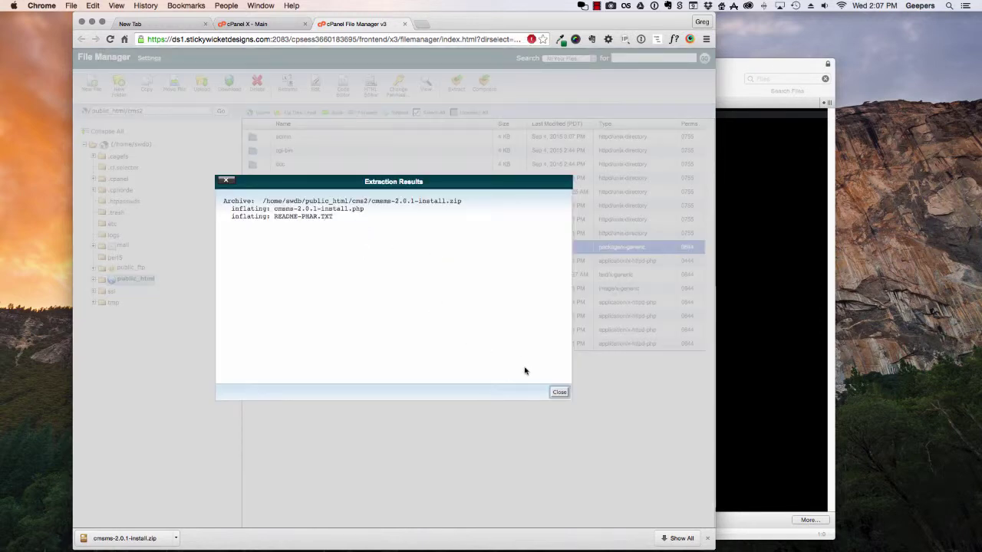
click(559, 392)
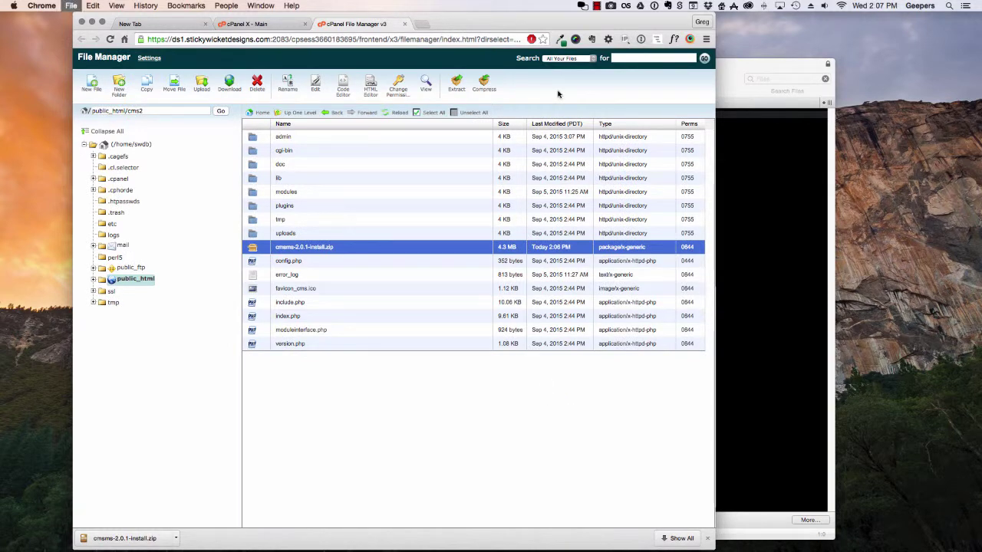
Enter cms2.swdbox.com as the address in a new browser tab without loading it.
key(super+t)
text(cms2.swd)
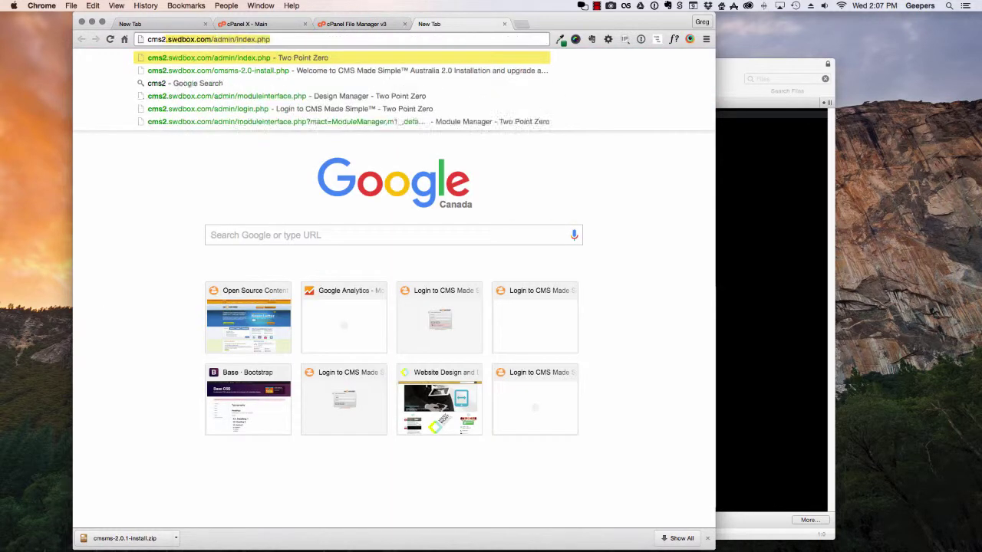
text(box.com)
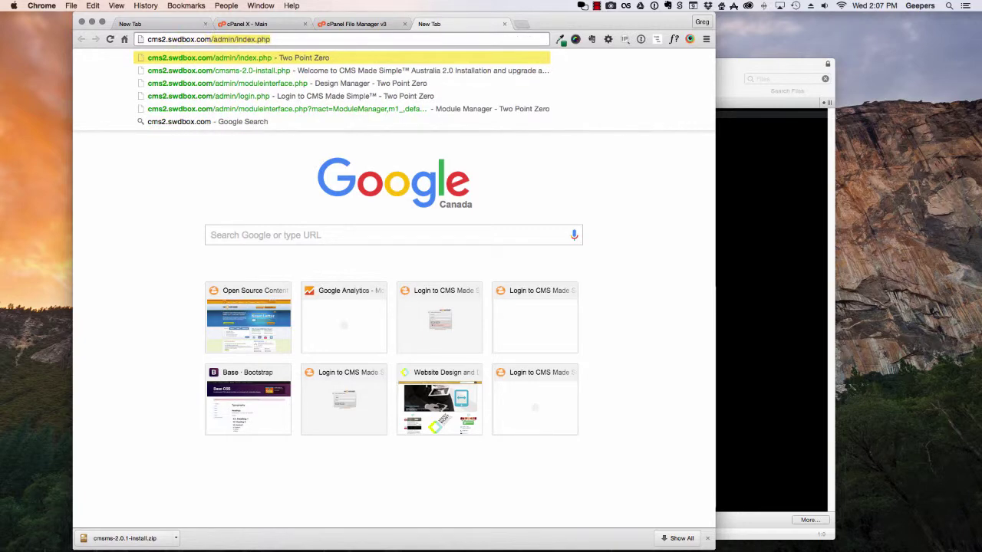
Reload the cms2 folder listing in the File Manager and copy the file name cmsms-2.0.1-install.php.
click(355, 24)
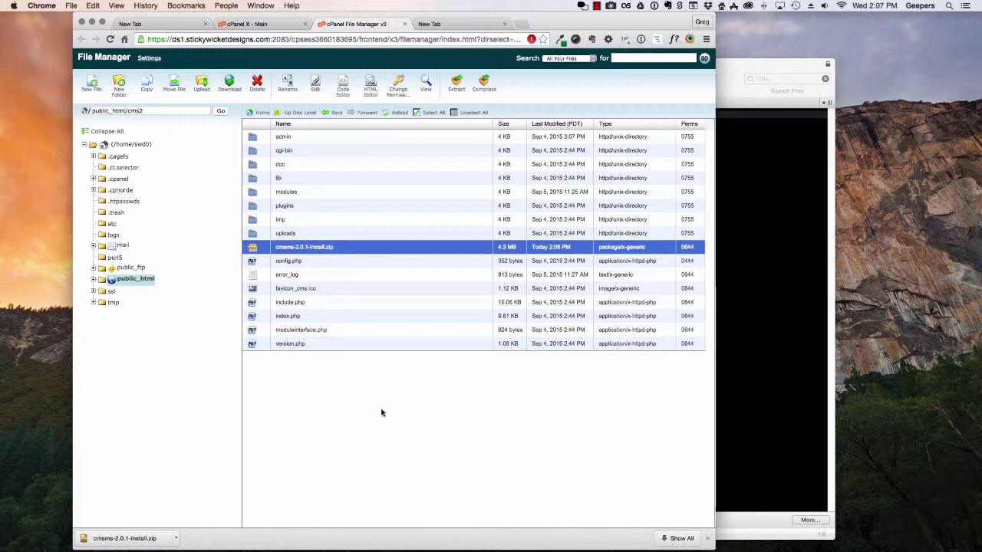
click(394, 113)
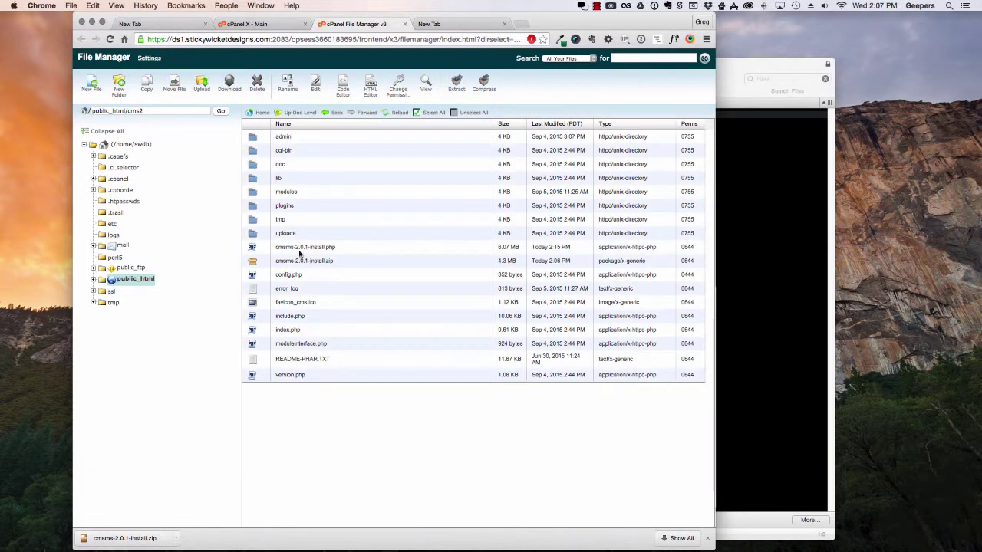
click(288, 248)
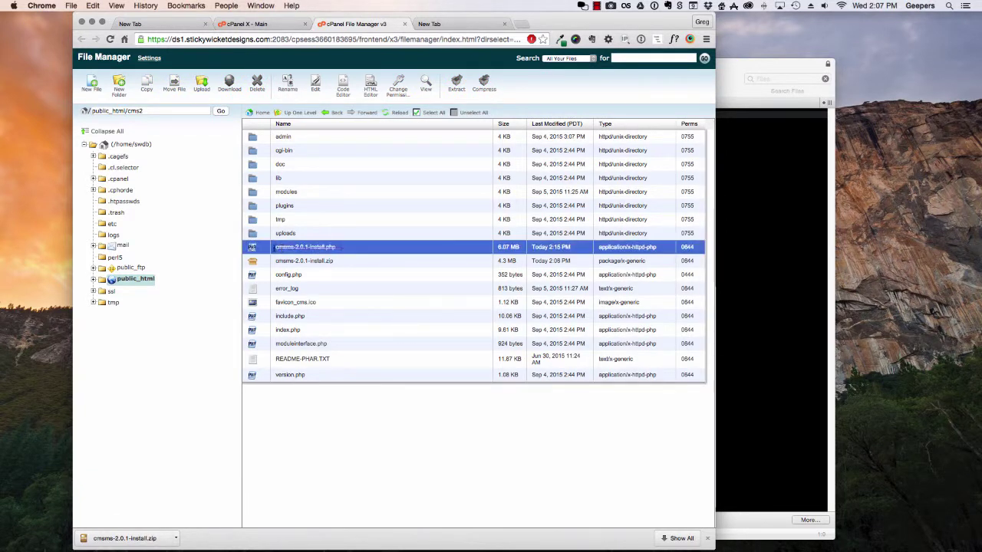
click(341, 248)
click(341, 248)
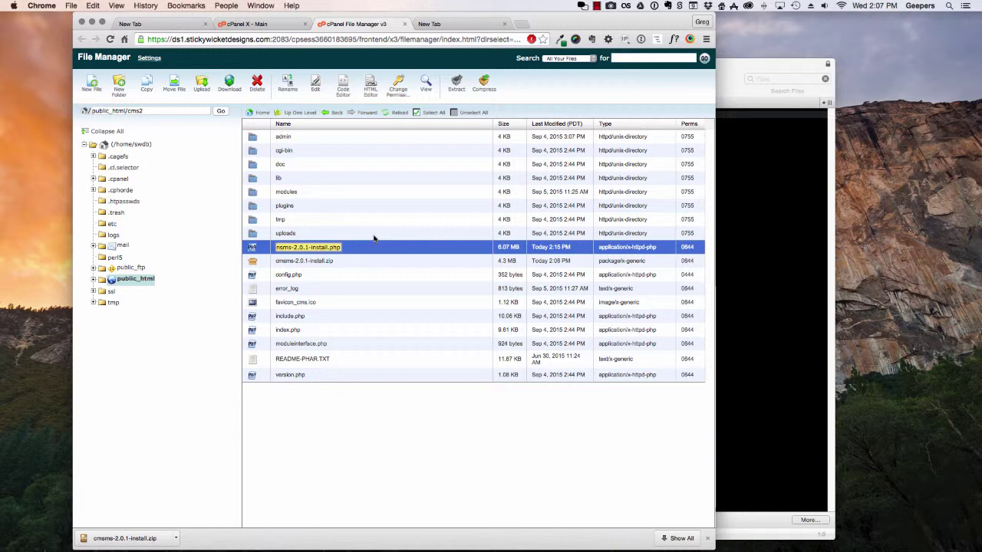
click(395, 416)
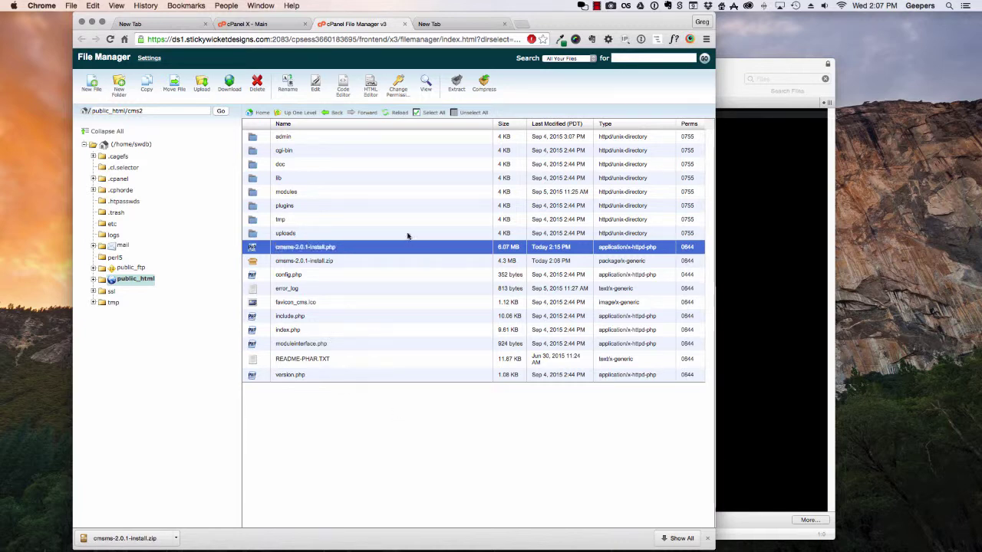
Replace the path after cms2.swdbox.com with cmsms-2.0.1-install.php in the new browser tab and load the installer.
click(455, 30)
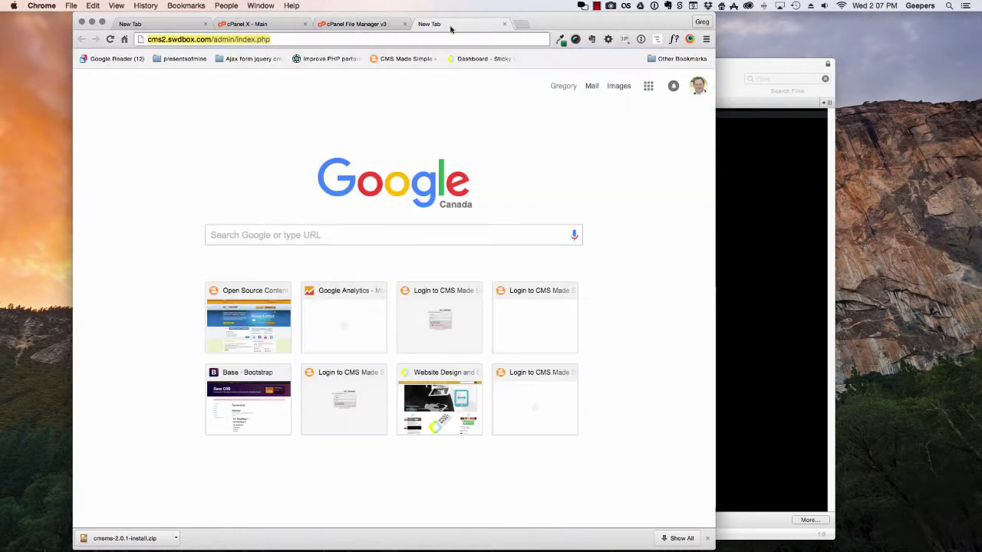
click(289, 39)
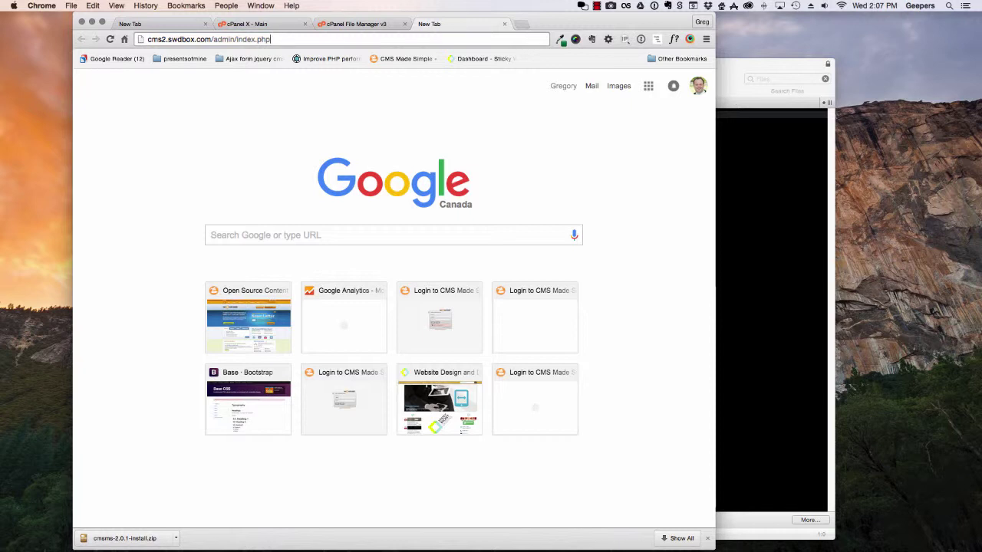
key(alt+shift+Left)
key(alt+shift+Left)
key(alt+shift+Left)
text(cmsms-2.0.1-install.php)
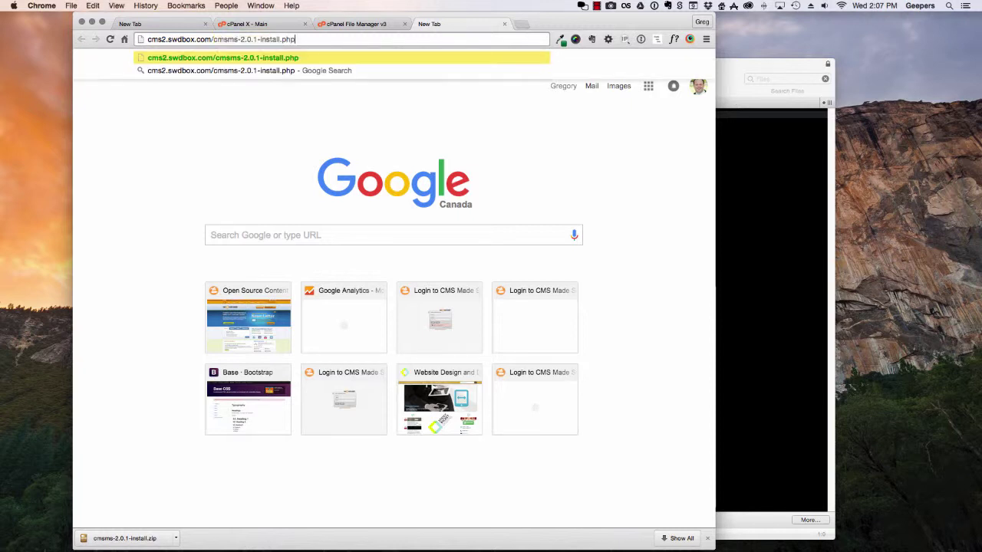
key(Return)
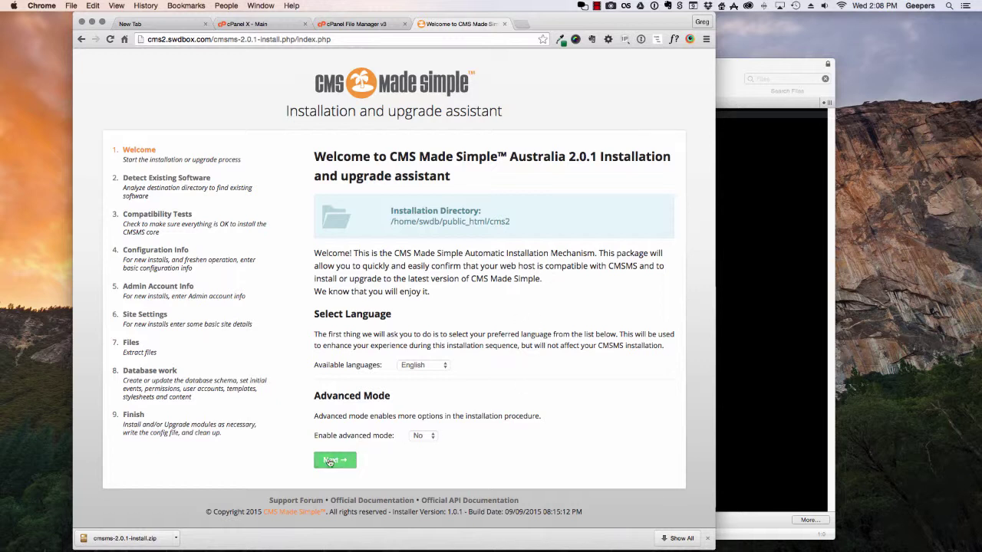
Enable advanced mode in the installation assistant, continue, and start the upgrade of the detected installation.
click(424, 436)
click(420, 449)
click(342, 460)
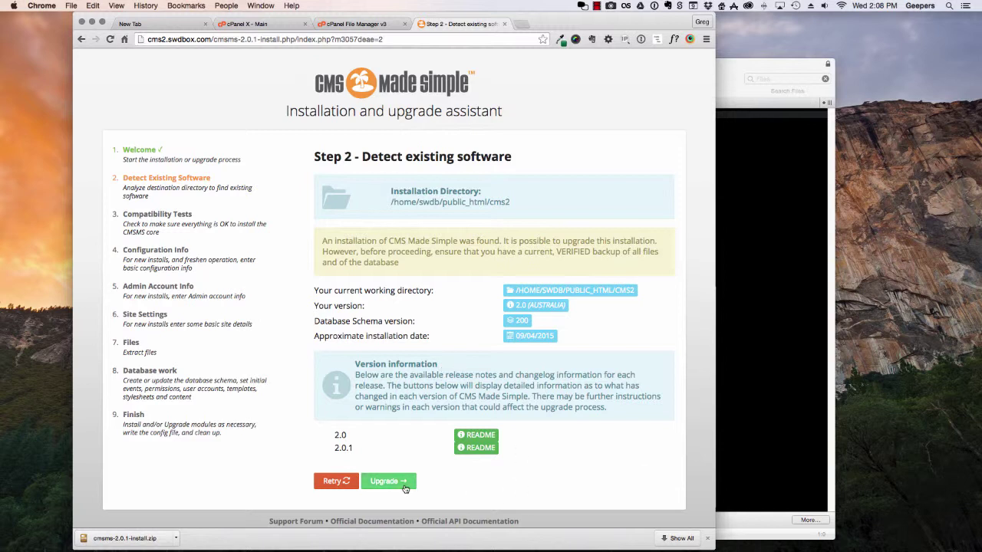
click(377, 481)
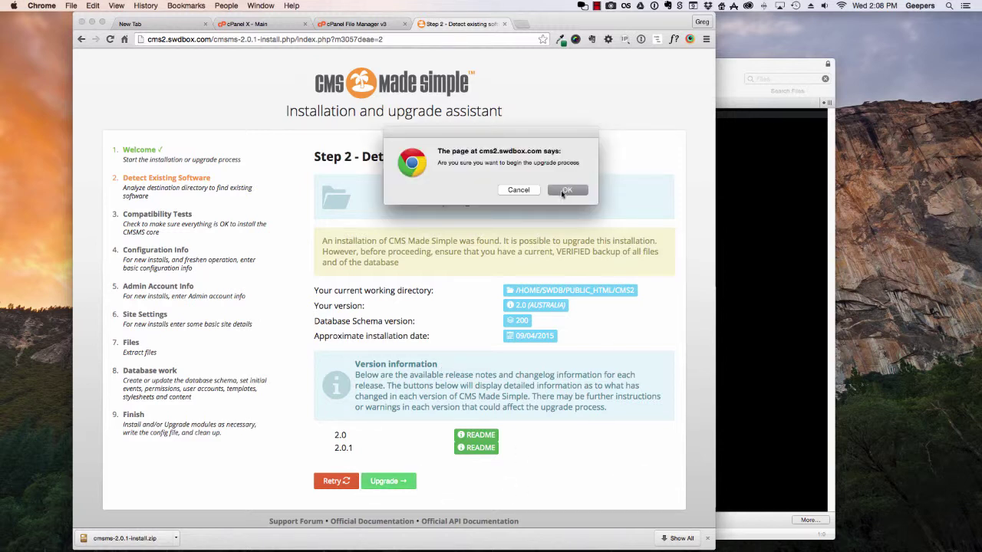
click(563, 190)
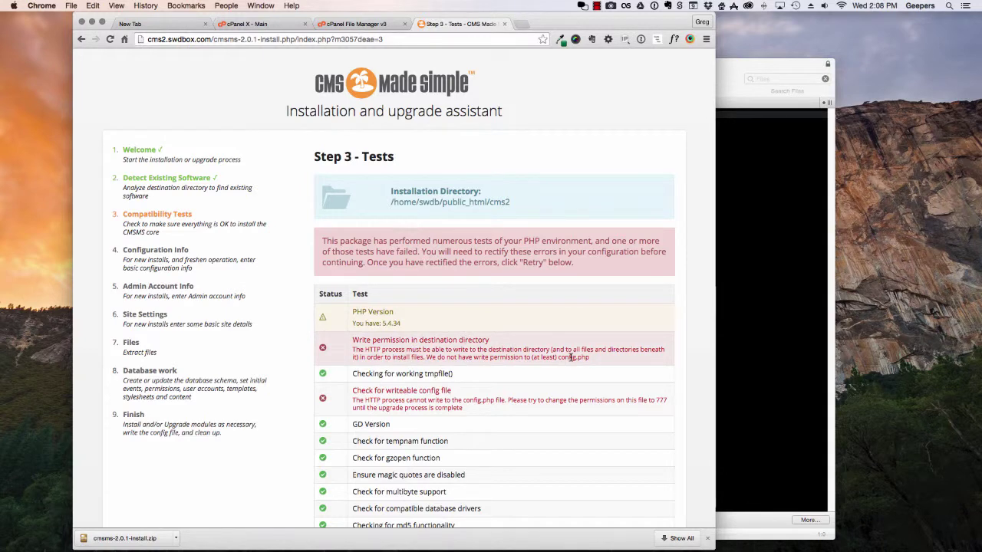
Review the full list of compatibility test results and rerun the tests.
scroll(571, 357, down, 3)
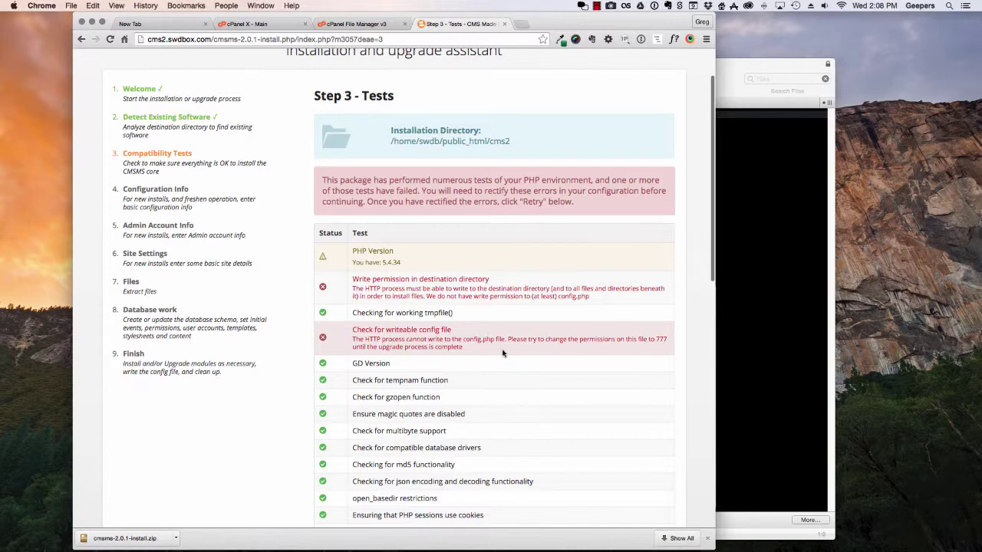
scroll(506, 356, down, 15)
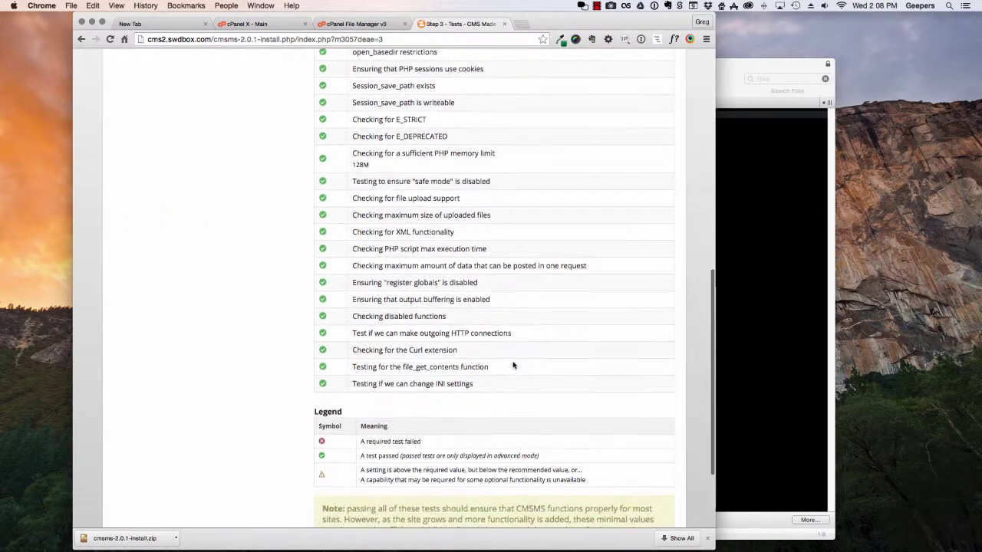
scroll(514, 366, down, 4)
click(332, 478)
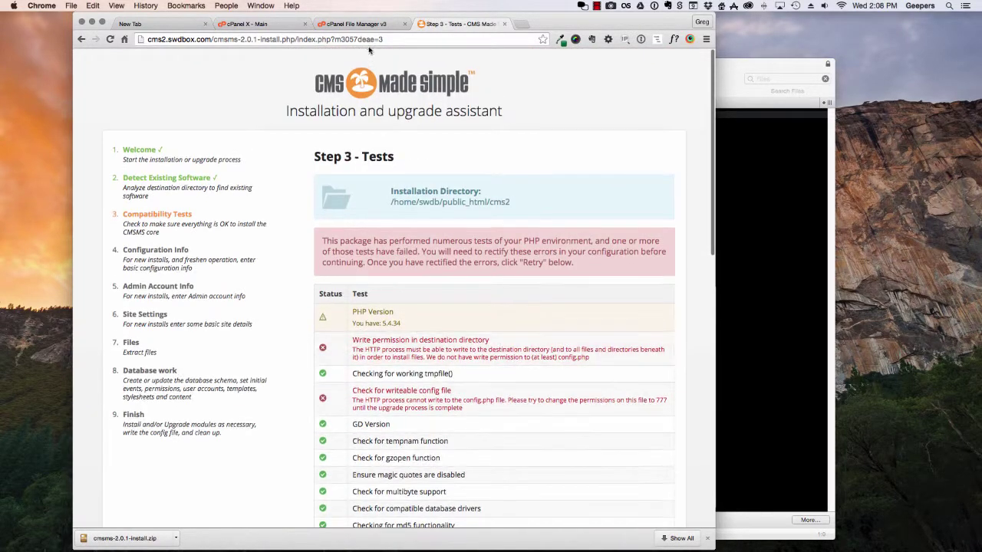
Set the permissions of config.php in the cms2 folder to 0777 in the cPanel File Manager.
click(359, 24)
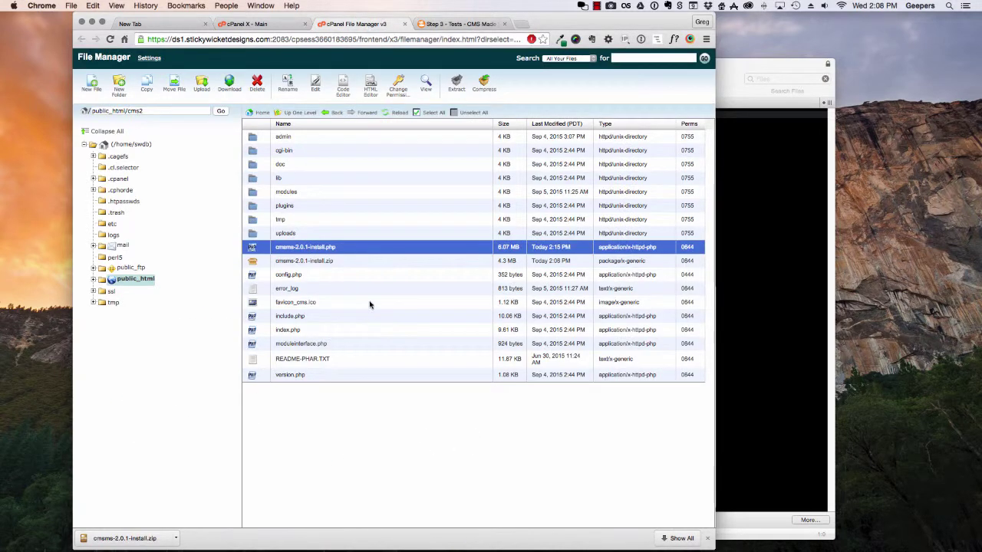
click(365, 277)
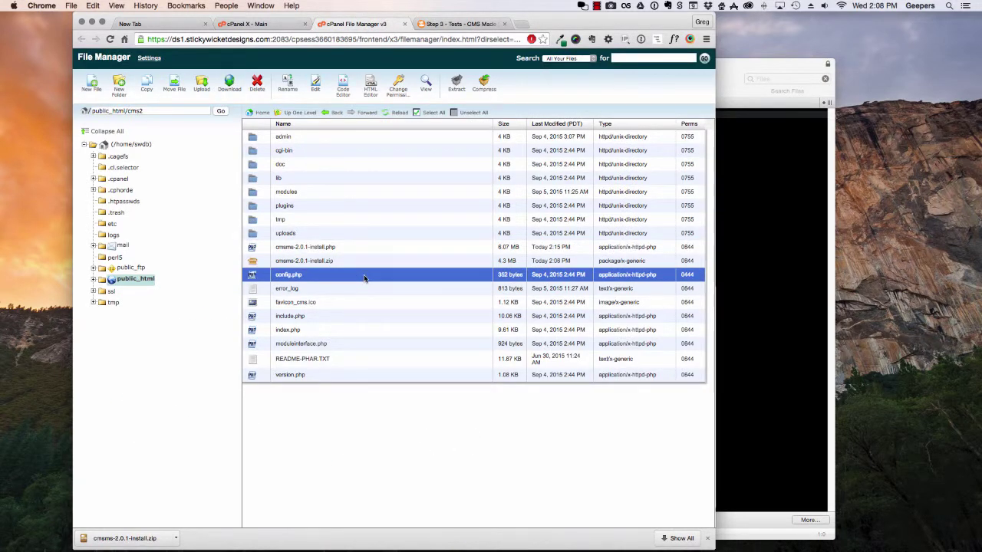
double_click(687, 276)
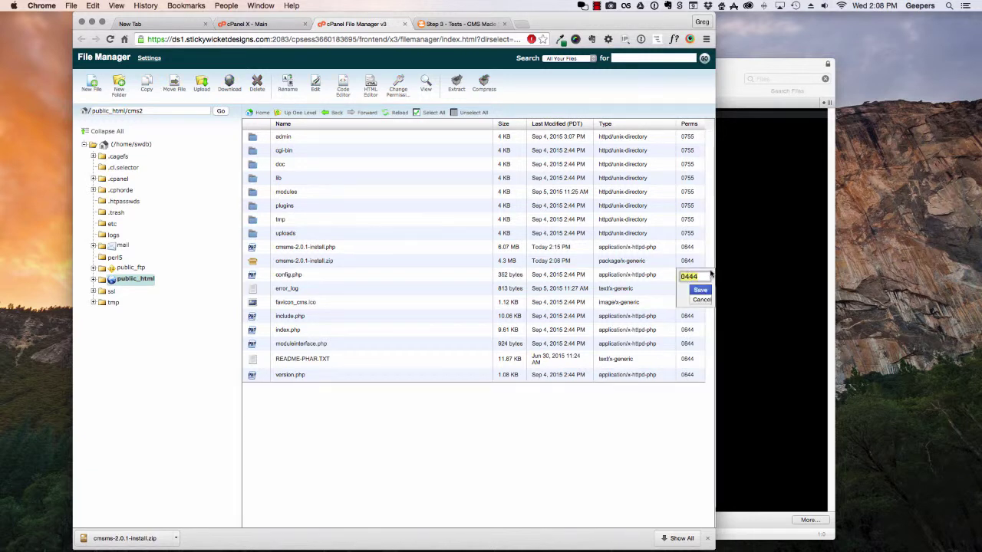
key(Right)
text(777)
click(701, 290)
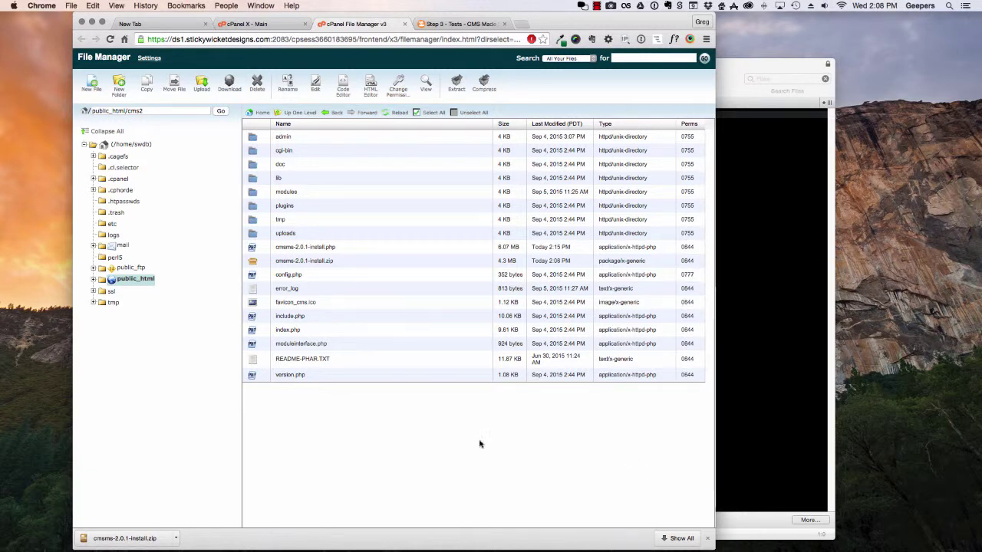
Return to the installation assistant and rerun the compatibility tests.
click(453, 27)
scroll(581, 345, down, 2)
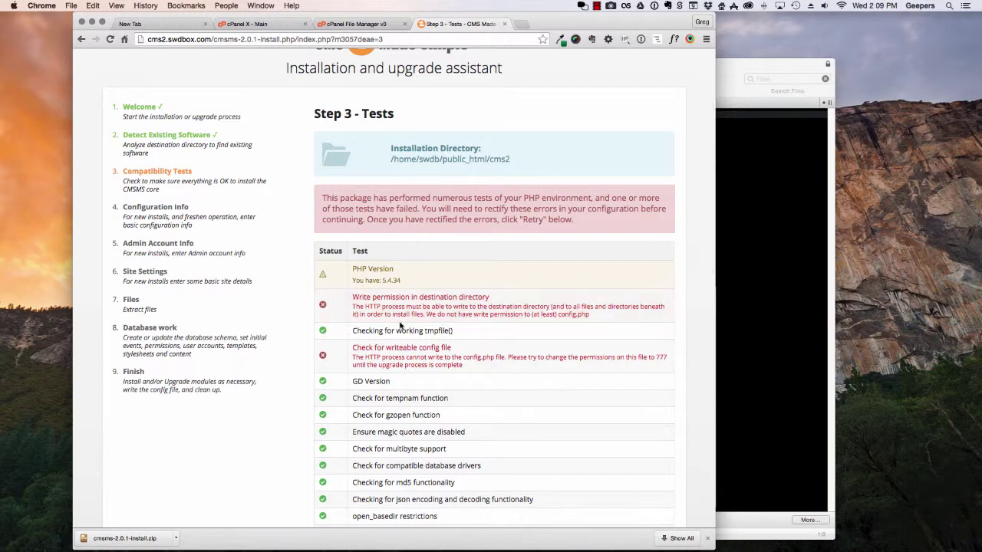
scroll(503, 338, down, 4)
scroll(503, 340, down, 15)
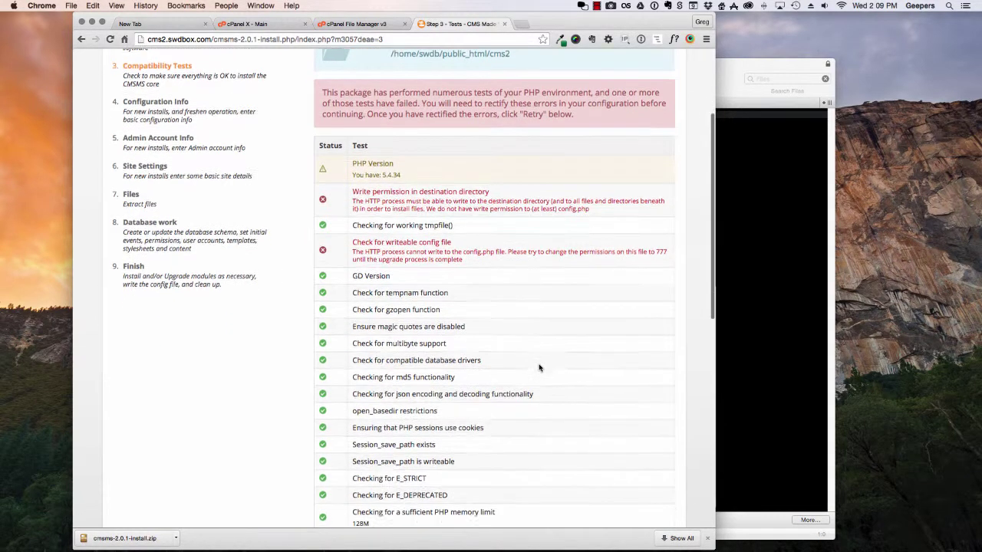
click(343, 468)
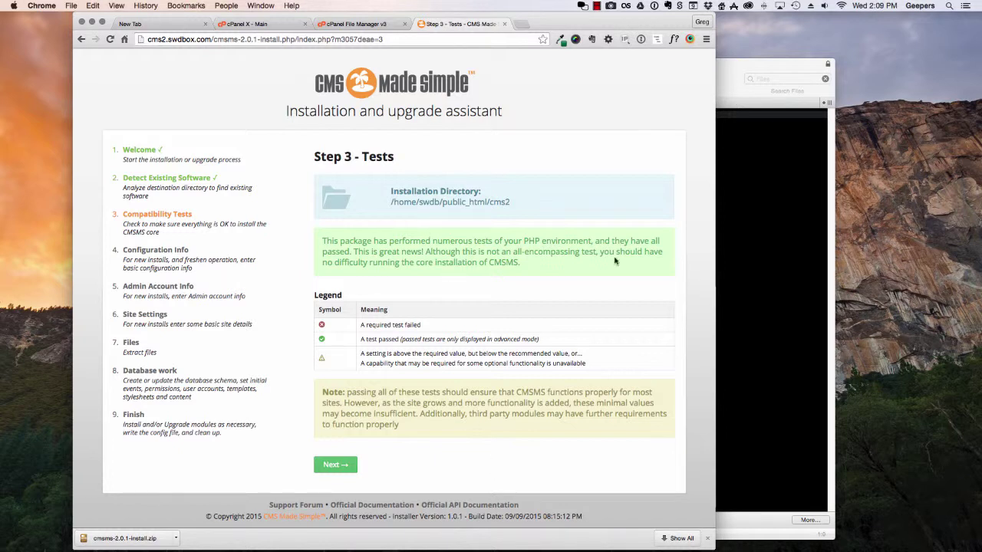
Continue the upgrade through application file installation and database work to the Finish step, and open the site's Admin panel.
click(335, 465)
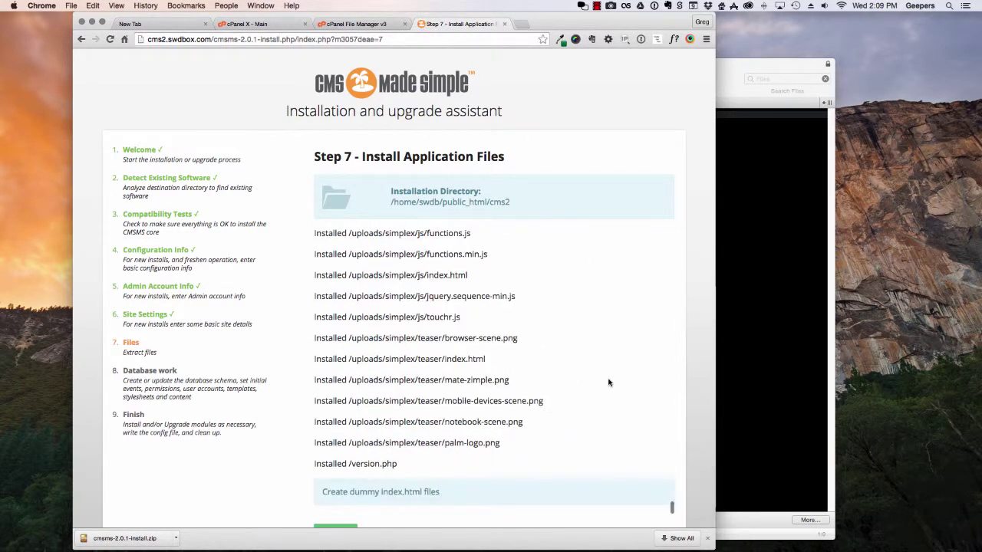
scroll(609, 382, down, 2)
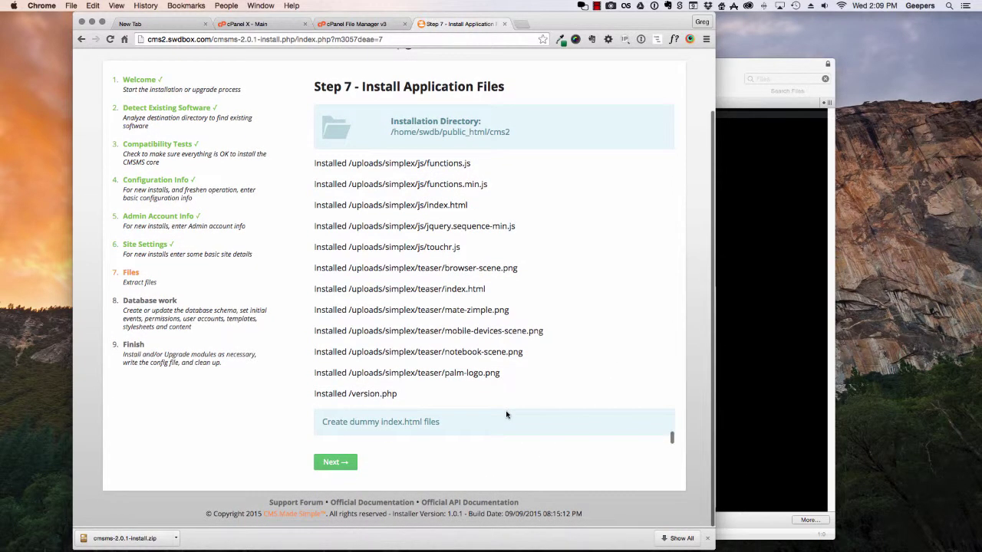
click(329, 463)
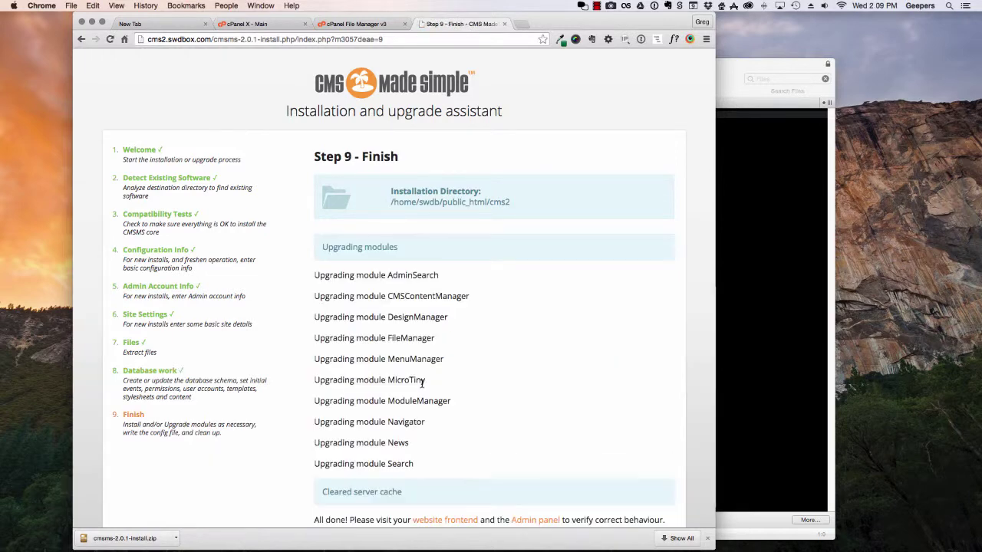
scroll(572, 318, down, 5)
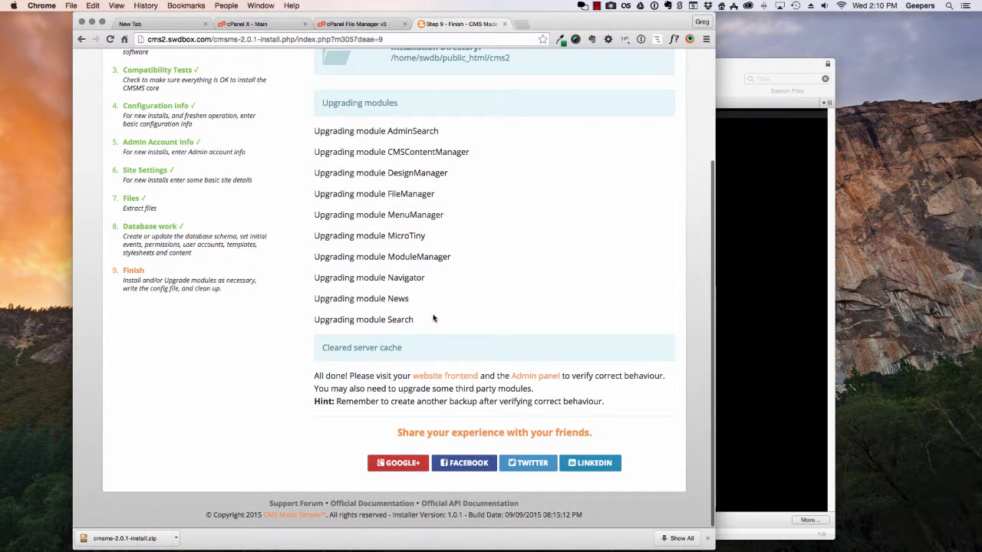
click(543, 377)
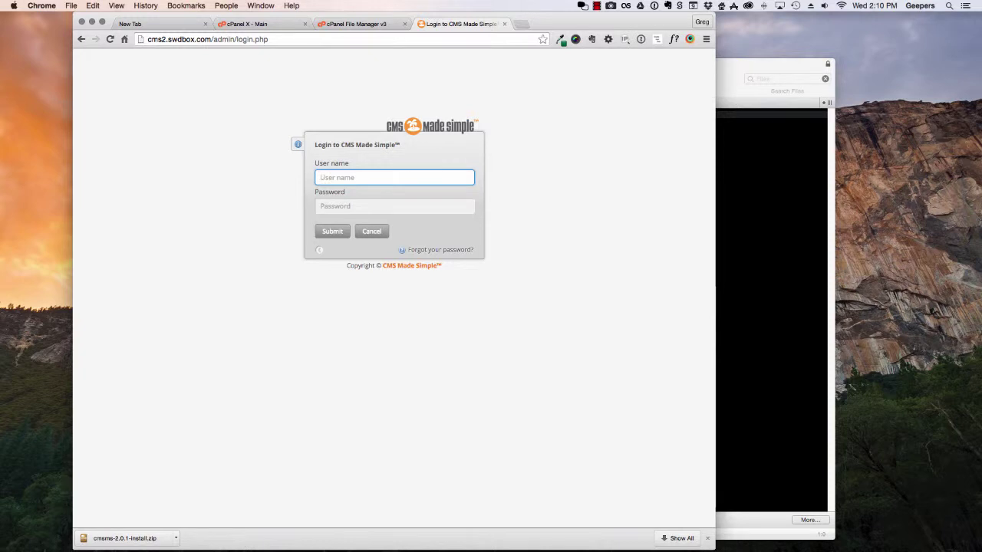
Try to log in to the admin console with the username and account password, and briefly check the password manager's login list.
text(gp)
key(Tab)
text(••••••)
key(Return)
click(641, 39)
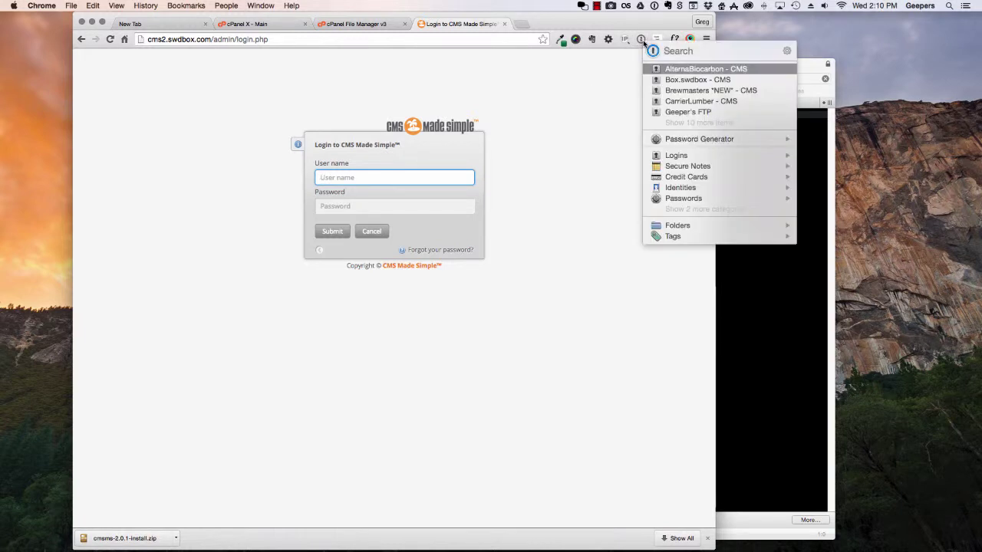
click(394, 178)
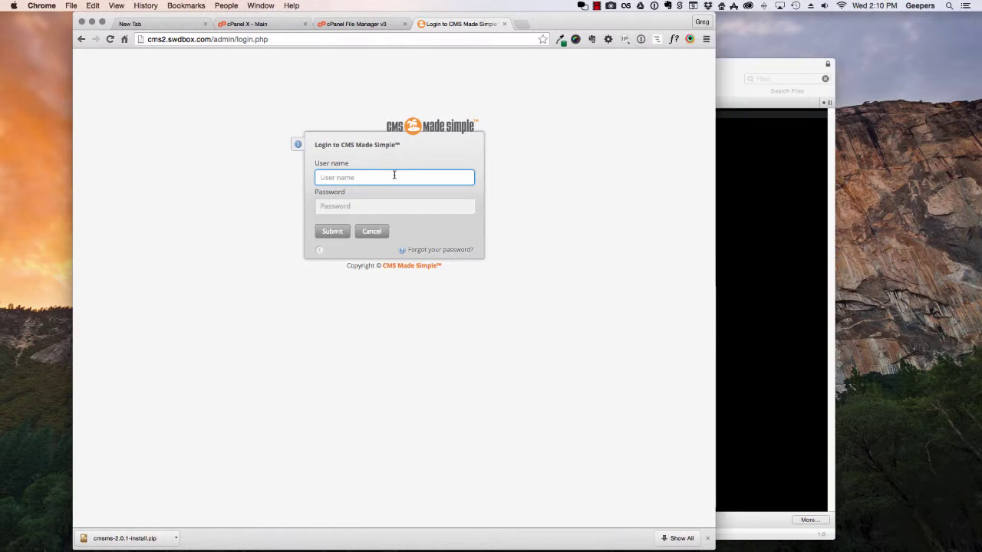
Log in to the admin console with the username and account password, and open the unhandled notifications.
text(gp)
key(Tab)
text(••)
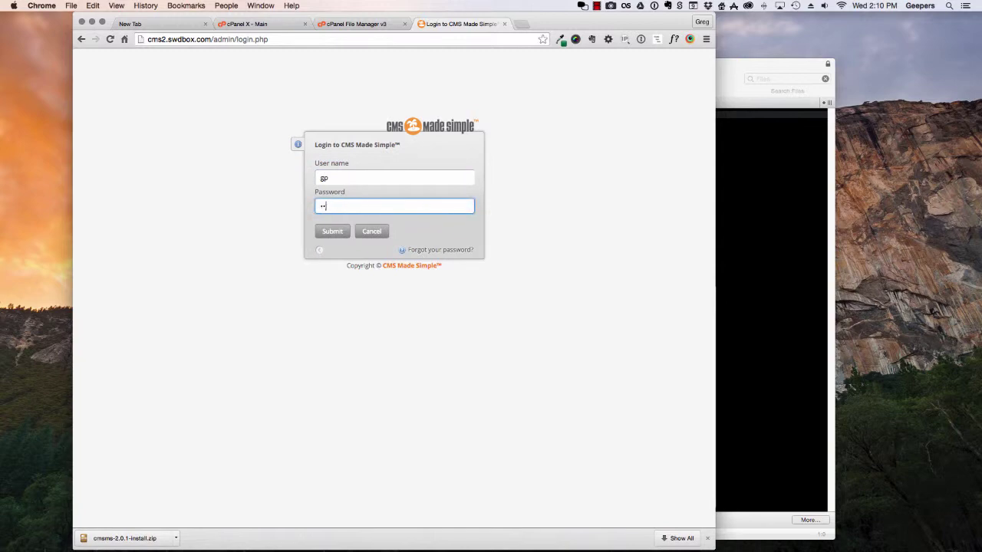
key(Return)
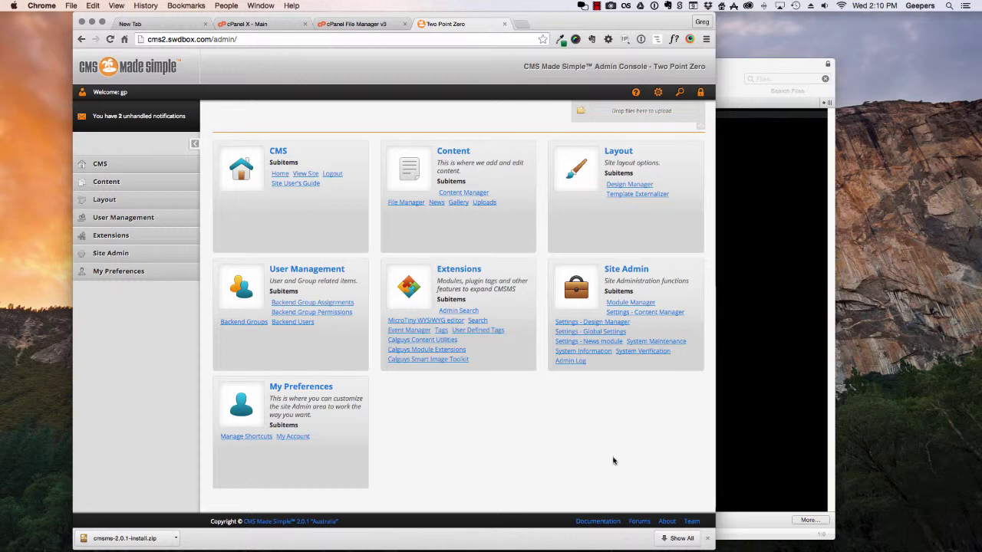
click(151, 121)
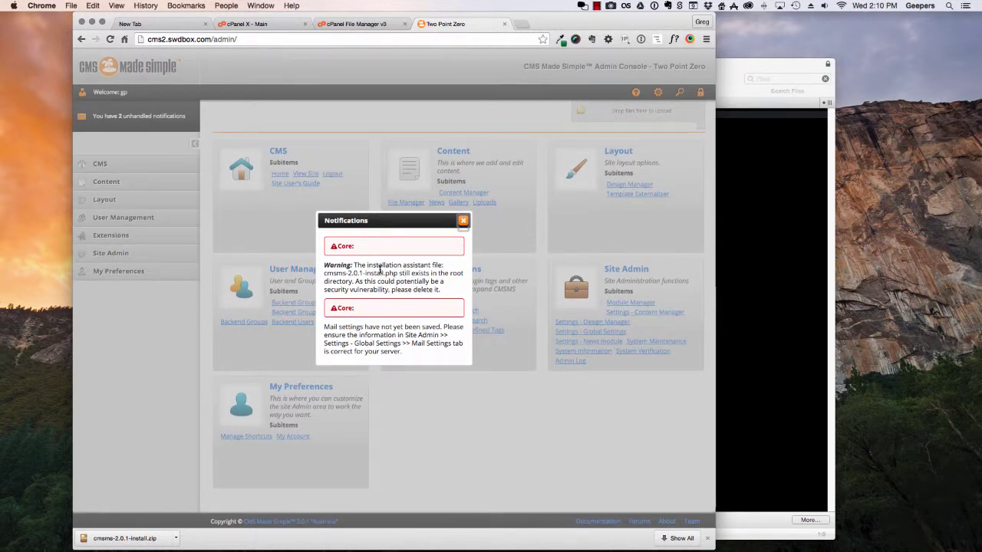
Reload the cms2 folder listing in the File Manager and delete cmsms-2.0.1-install.php and cmsms-2.0.1-install.zip.
click(358, 24)
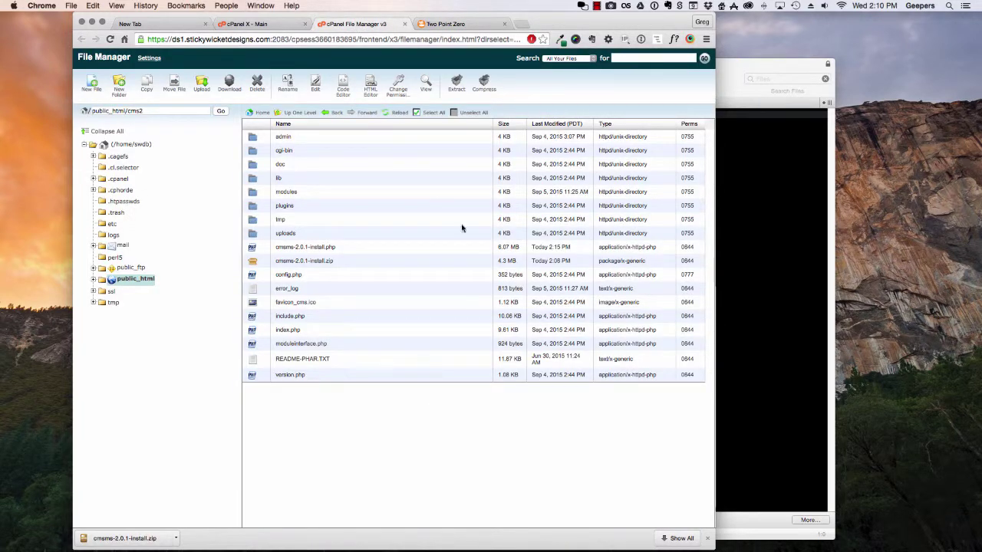
click(398, 112)
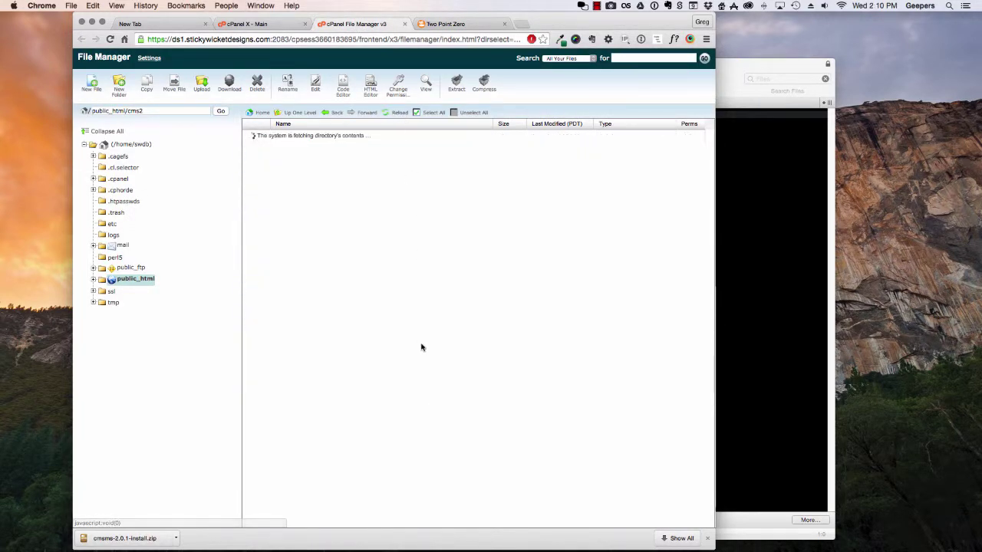
click(384, 262)
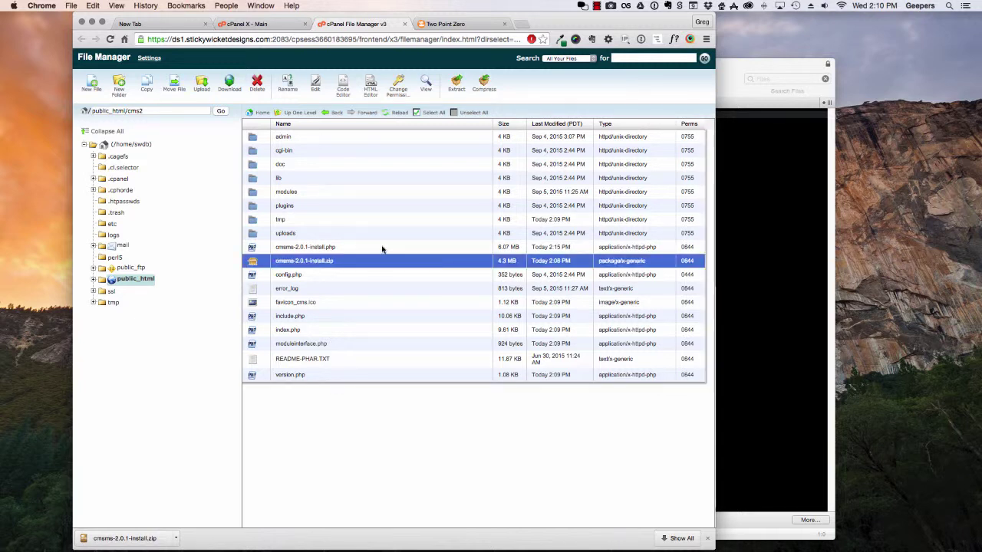
shift+click(382, 247)
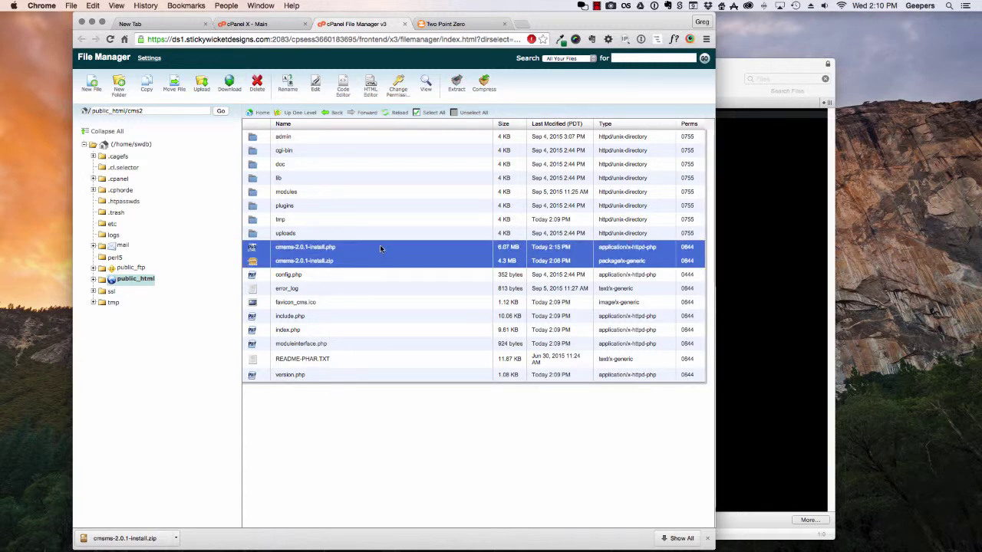
click(257, 82)
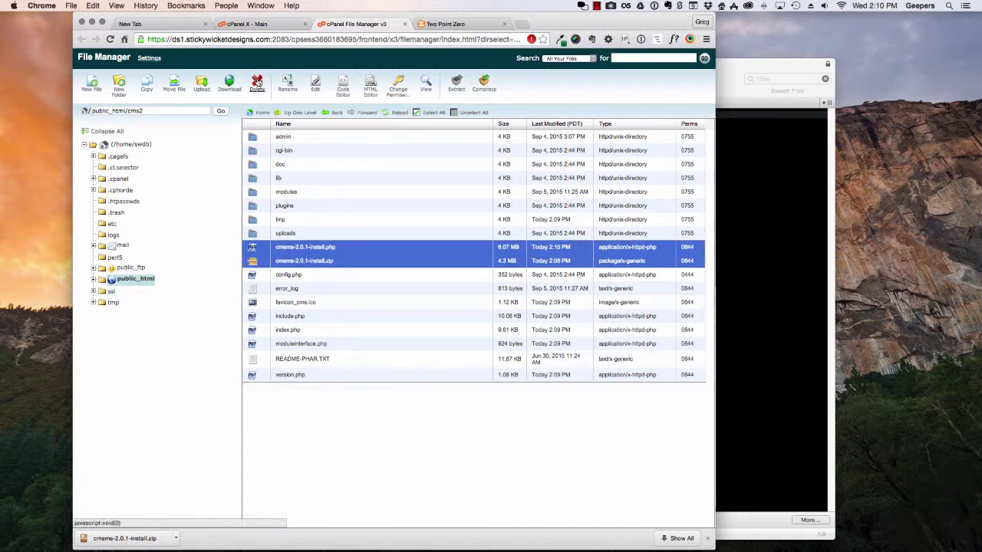
click(483, 323)
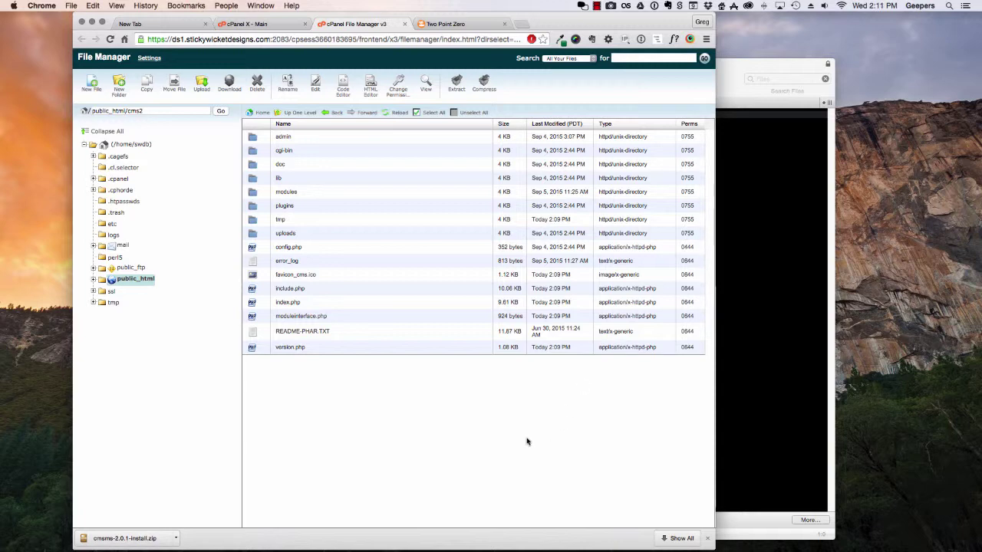
Return to the admin console, close the notifications dialog, and reload the CMS home page to refresh the notifications.
click(453, 23)
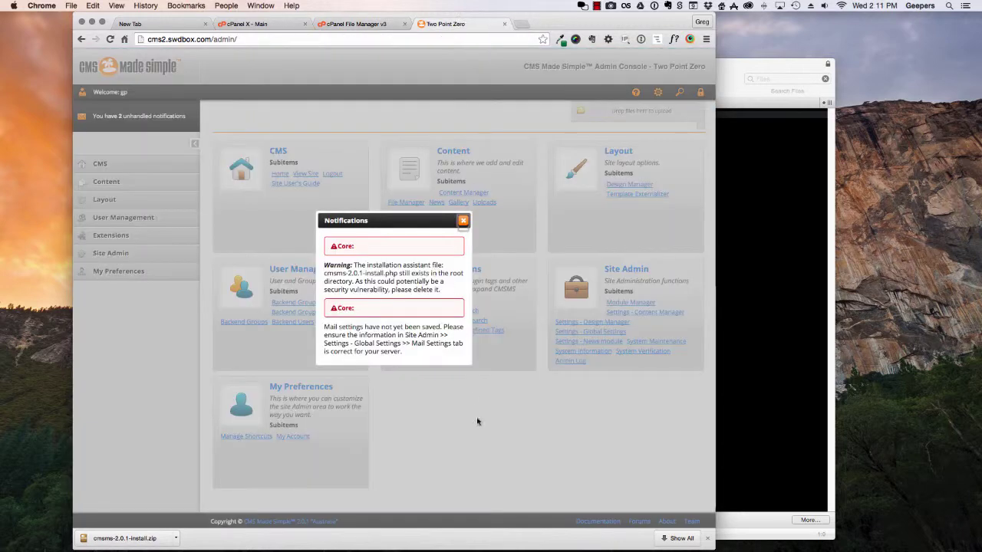
click(463, 221)
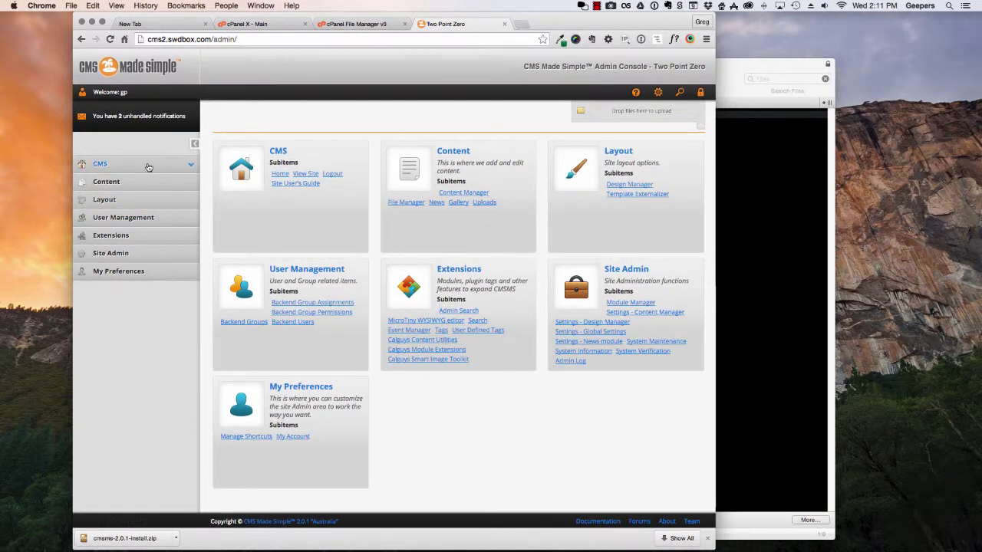
click(98, 162)
click(99, 185)
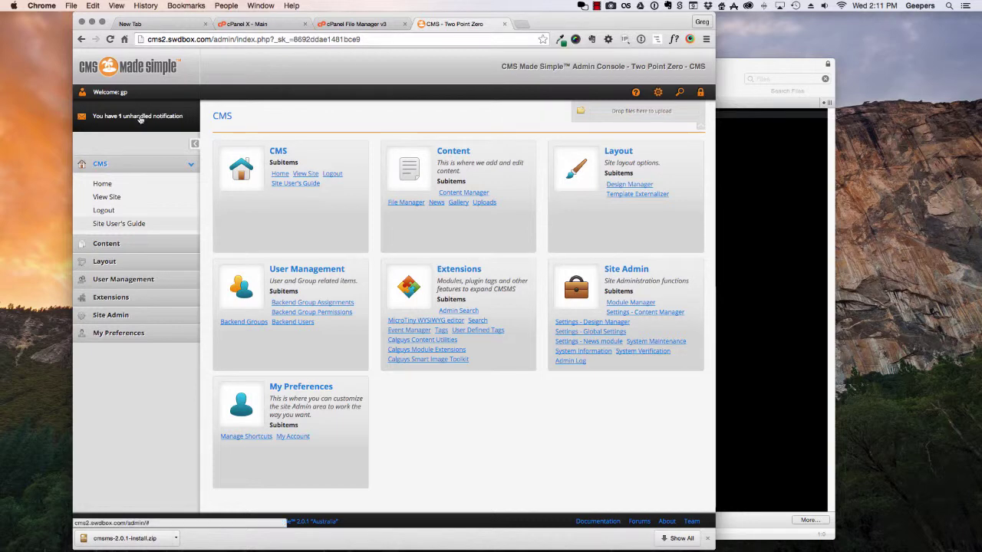
View the website frontend from the admin console and check the home page content and the site navigation.
click(680, 95)
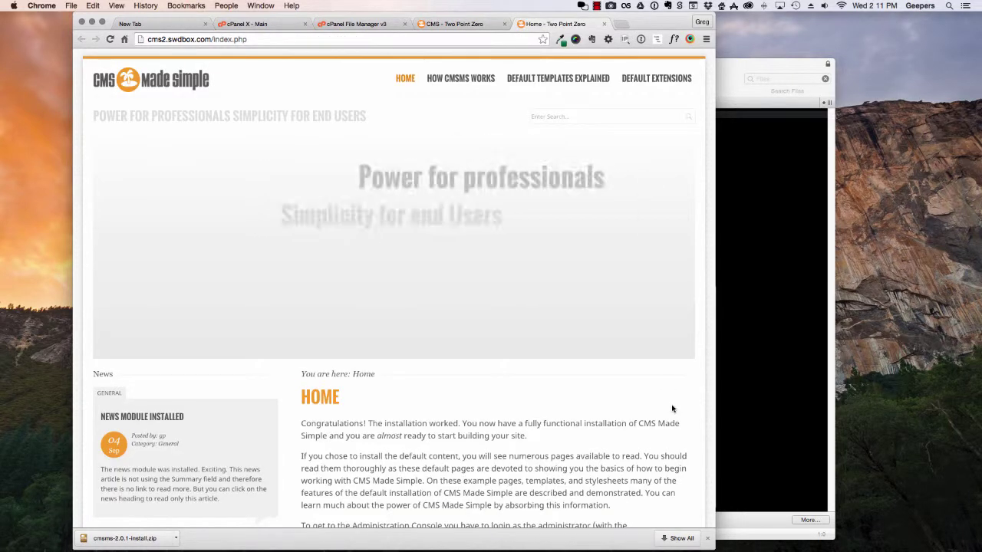
scroll(695, 398, down, 5)
scroll(695, 396, up, 5)
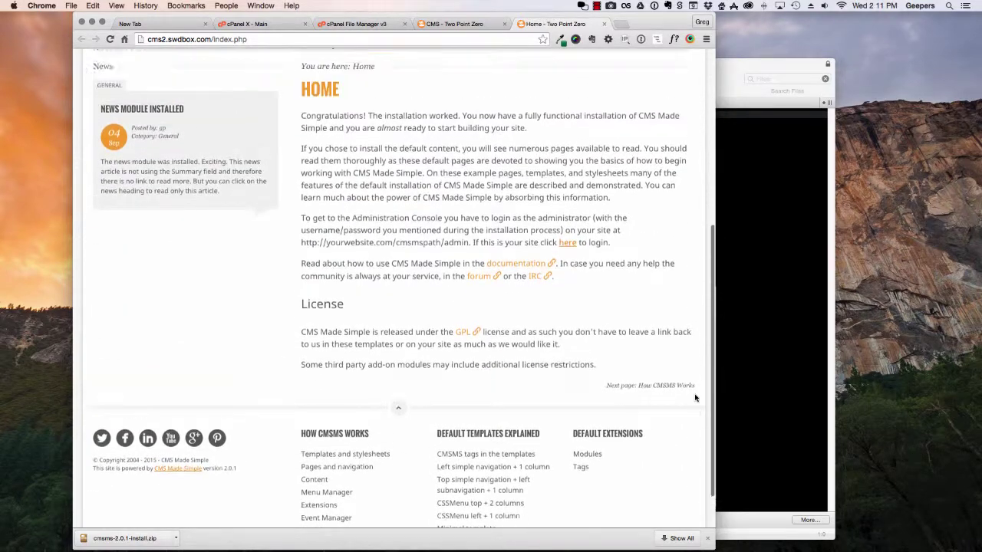
click(460, 80)
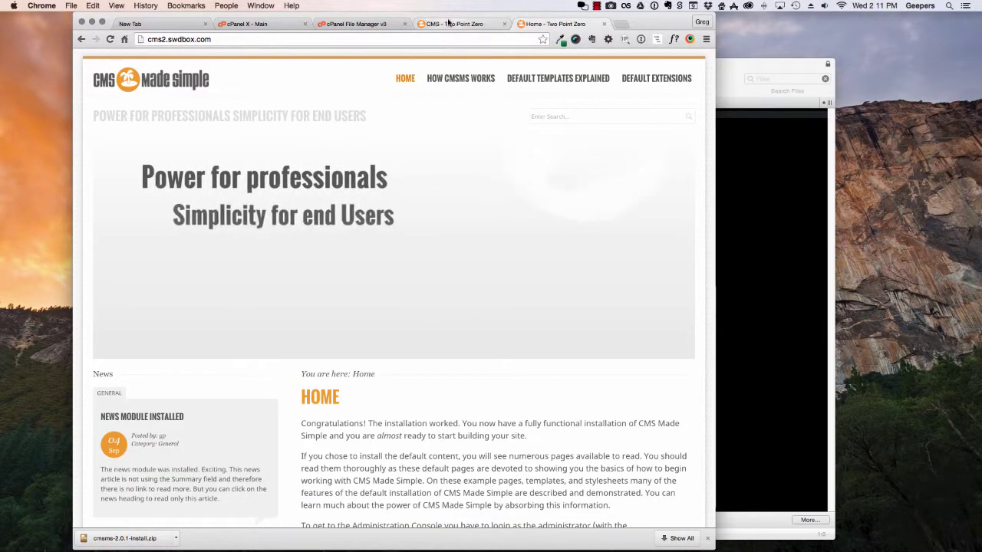
Open the Module Manager in the admin console and review the installed modules for versions, status and available updates.
click(453, 24)
click(115, 297)
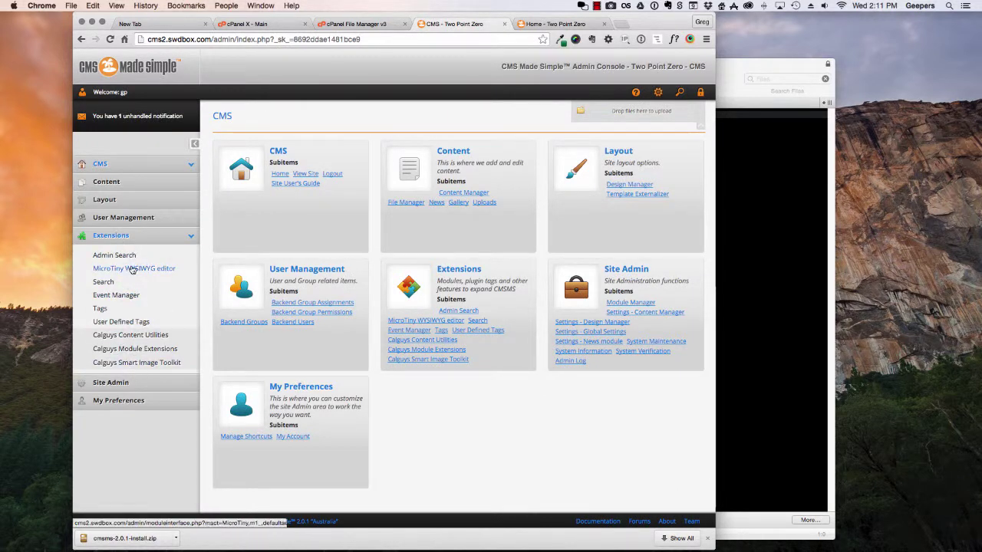
click(127, 382)
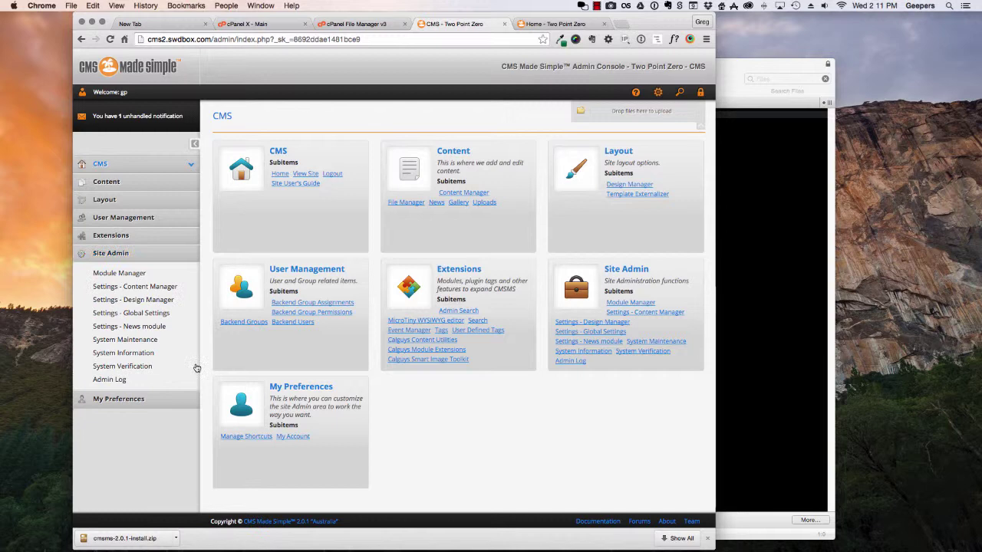
click(132, 275)
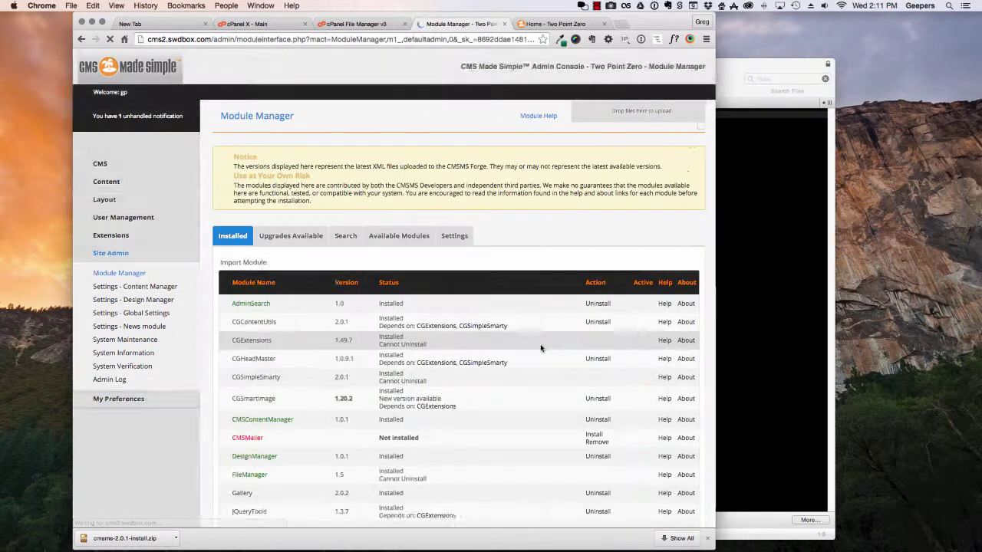
scroll(581, 399, down, 2)
scroll(581, 398, down, 4)
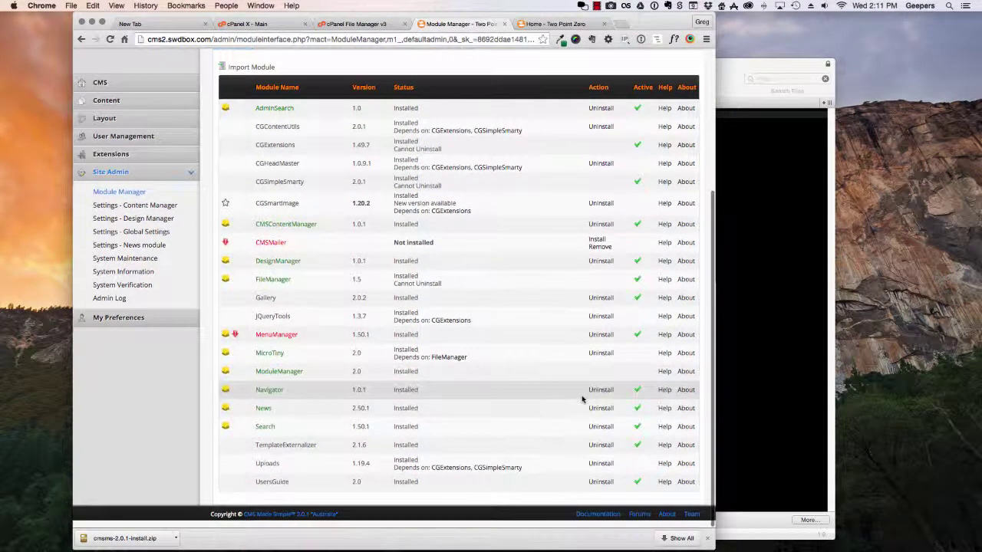
scroll(581, 396, up, 5)
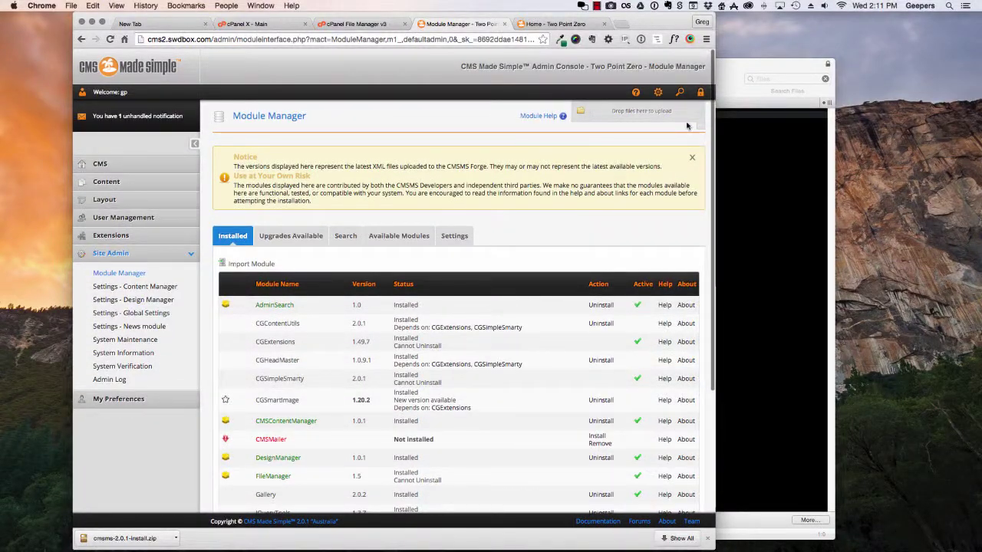
scroll(590, 345, down, 5)
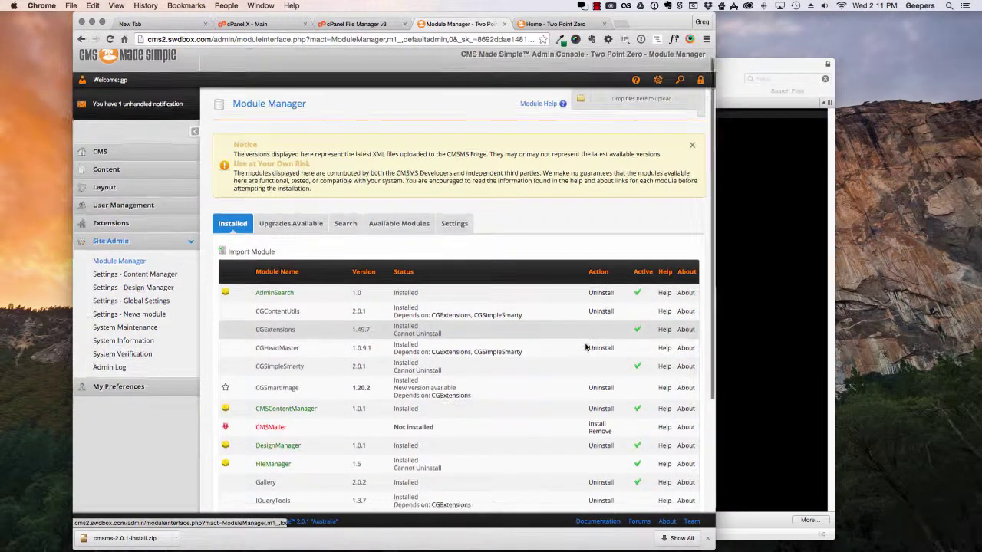
scroll(588, 345, up, 5)
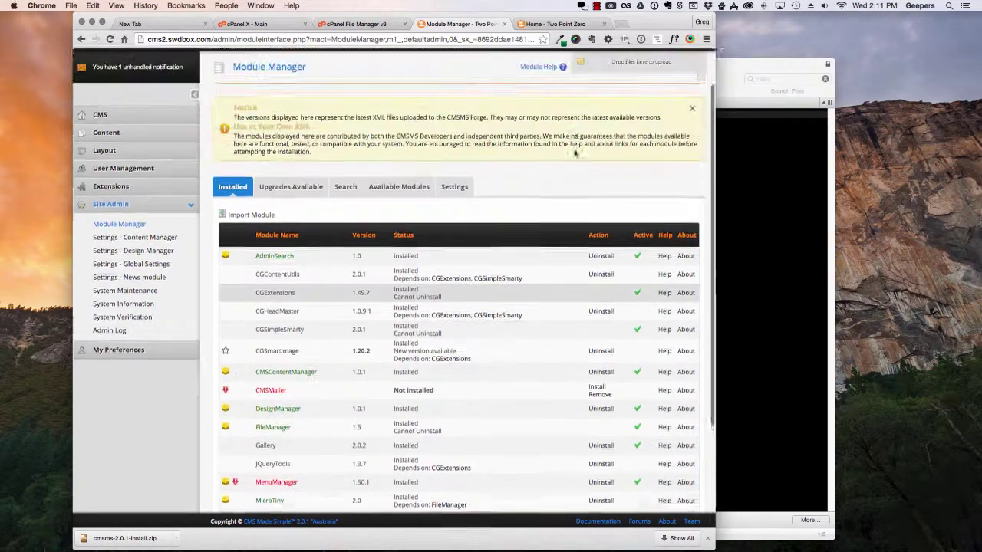
click(597, 6)
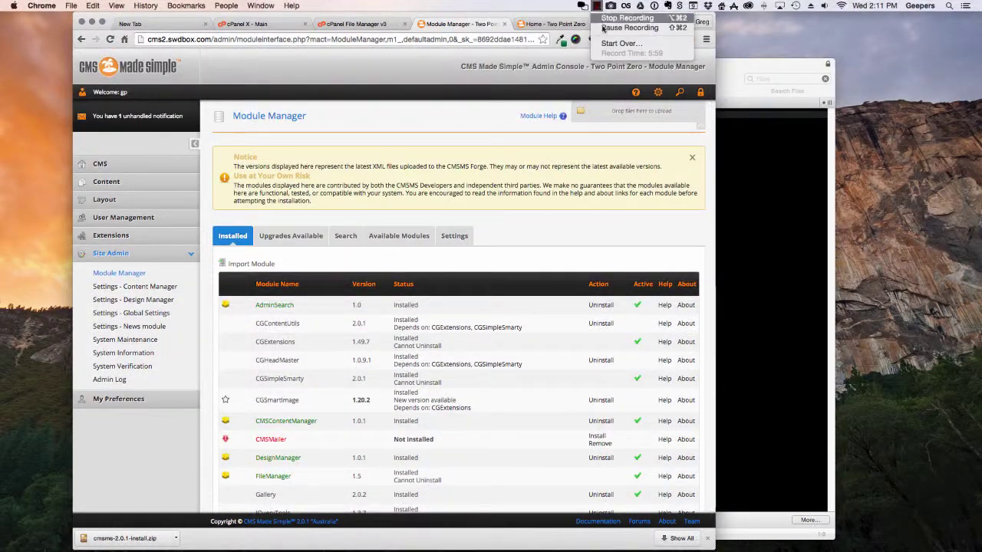